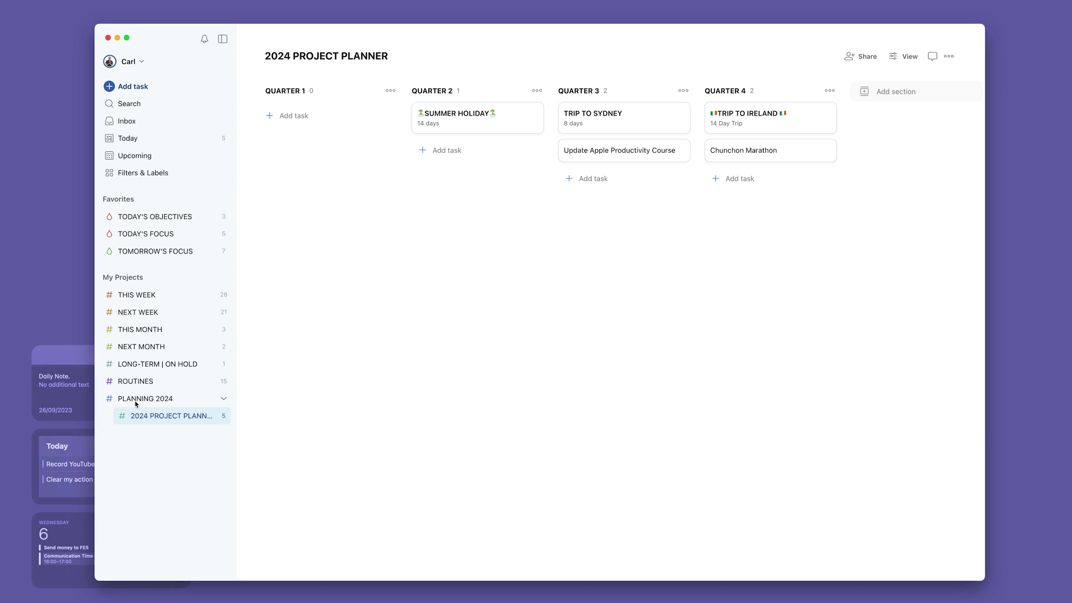
Step: Open the PLANNING 2024 project, cancelling the stray new-project and new-section forms
click(136, 400)
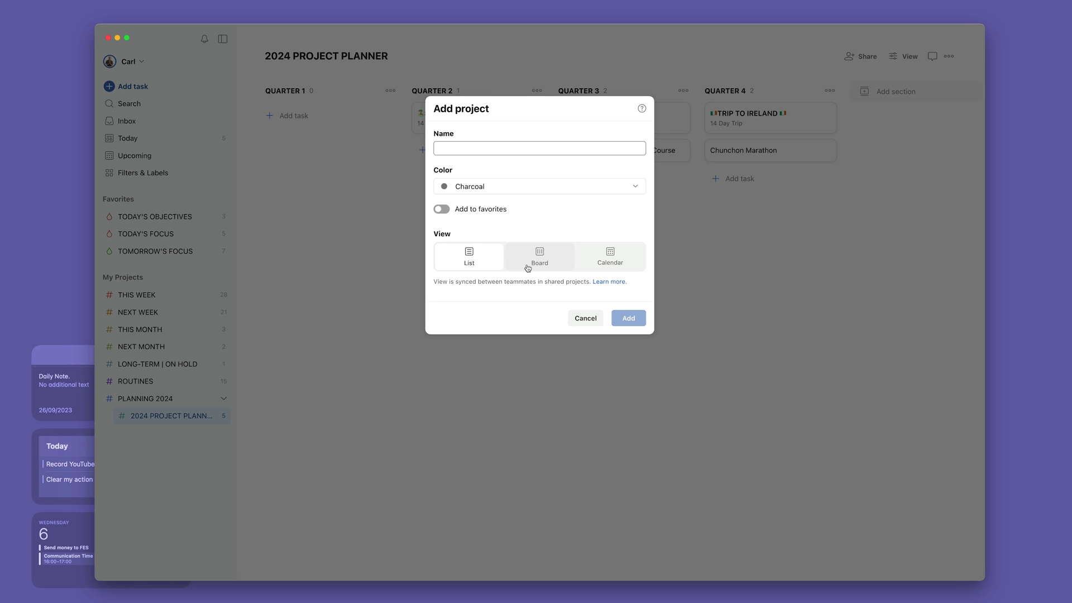
click(589, 318)
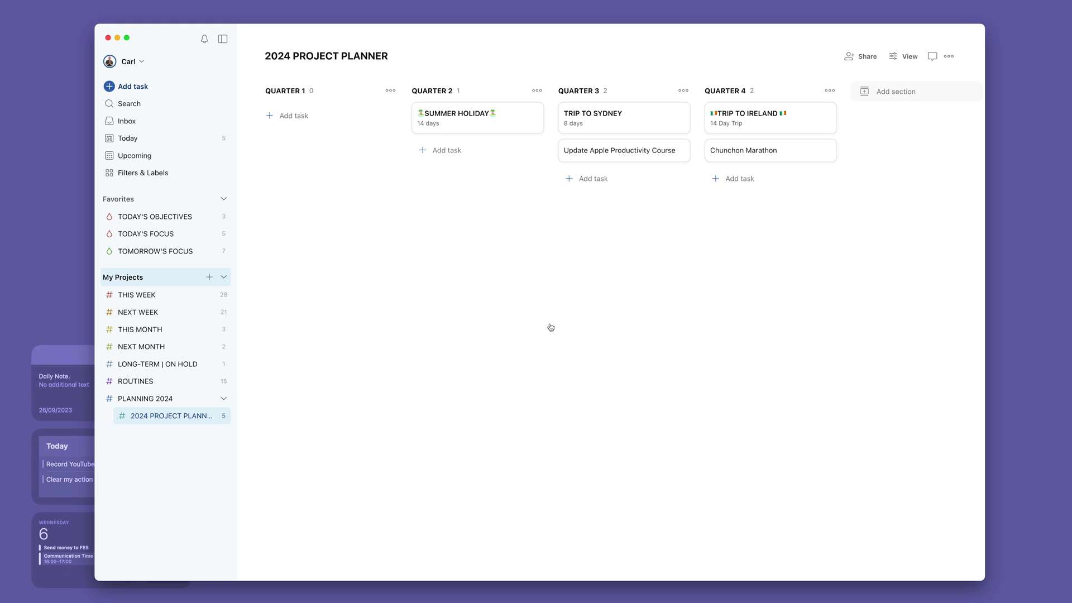
click(903, 95)
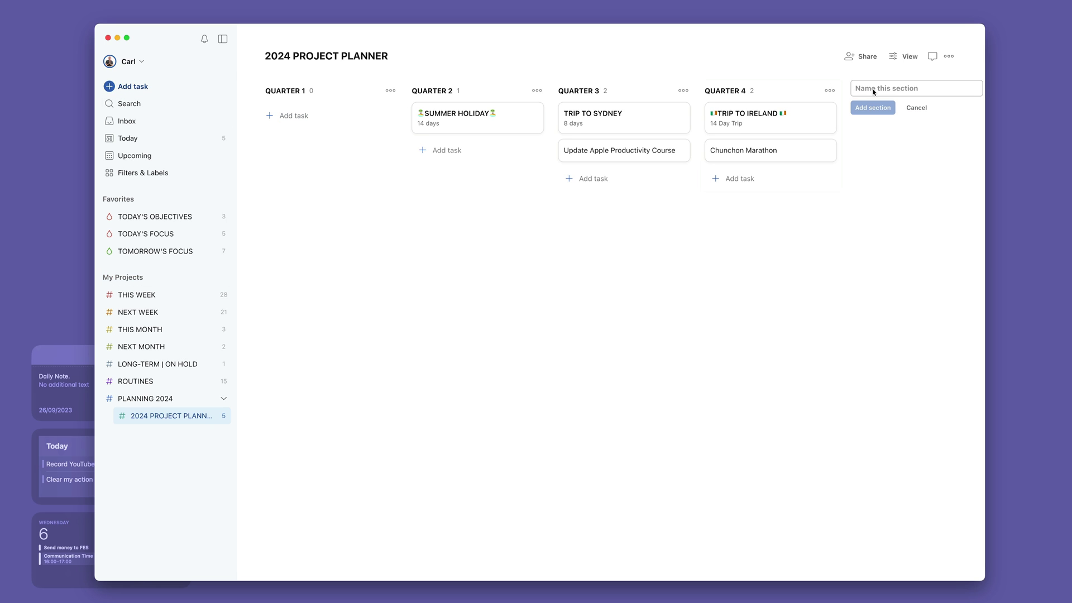
click(916, 108)
Step: Check the SUMMER HOLIDAY task's details, then close them to return to the board
mouse_move(408, 190)
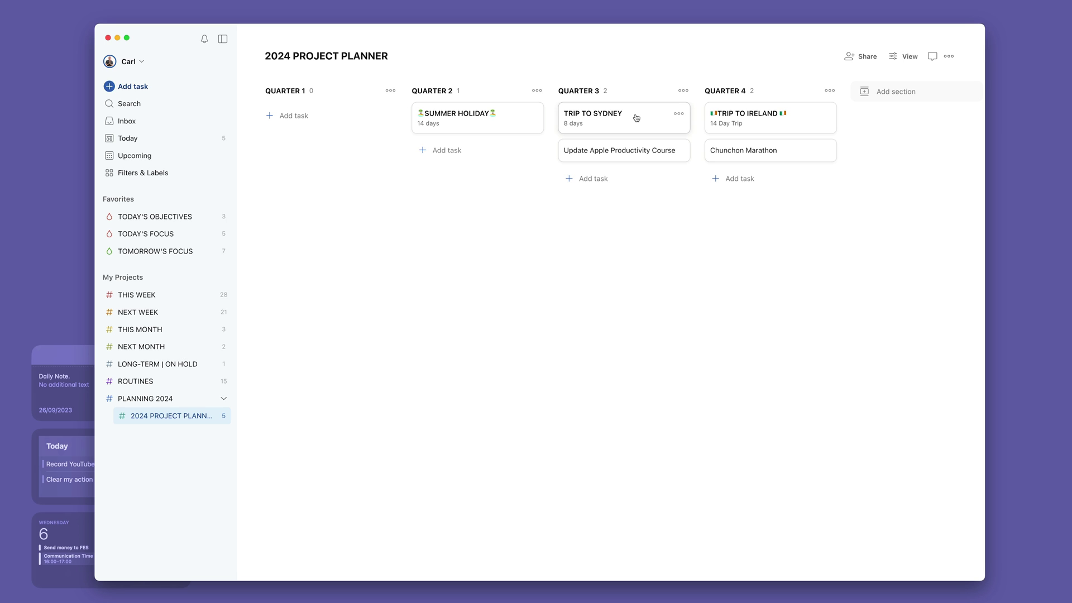
click(470, 128)
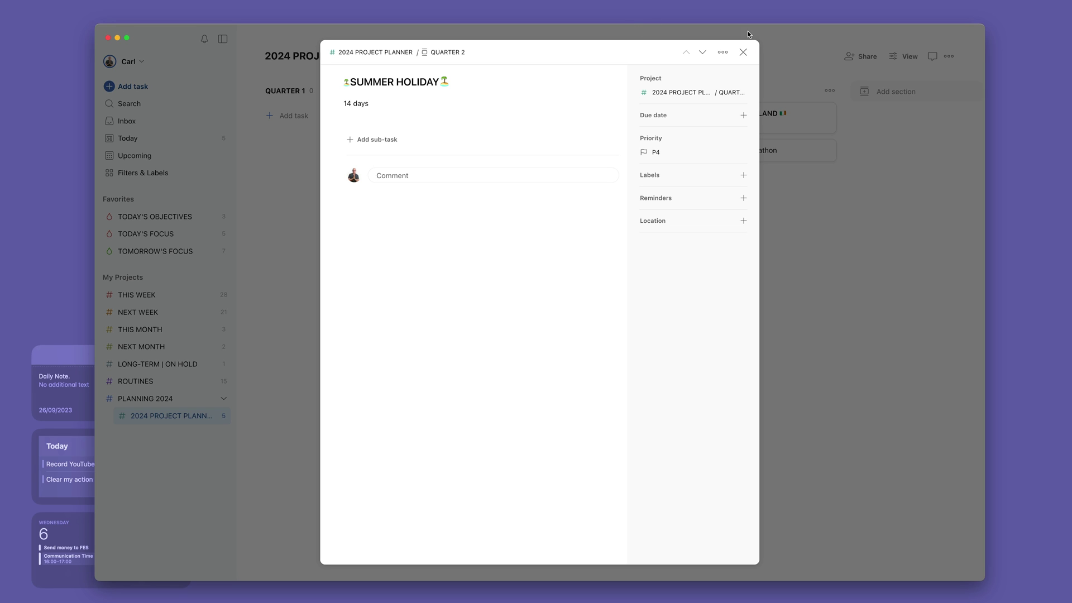
click(742, 53)
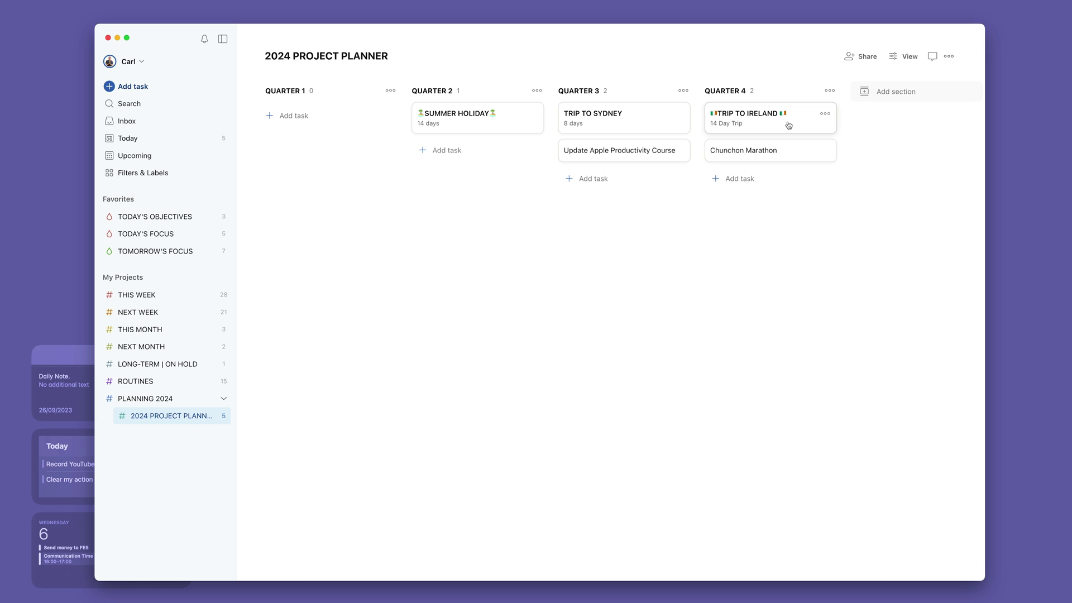
Step: Wrap the TRIP TO SYDNEY title with Australian flag emojis at both ends and save it
click(589, 129)
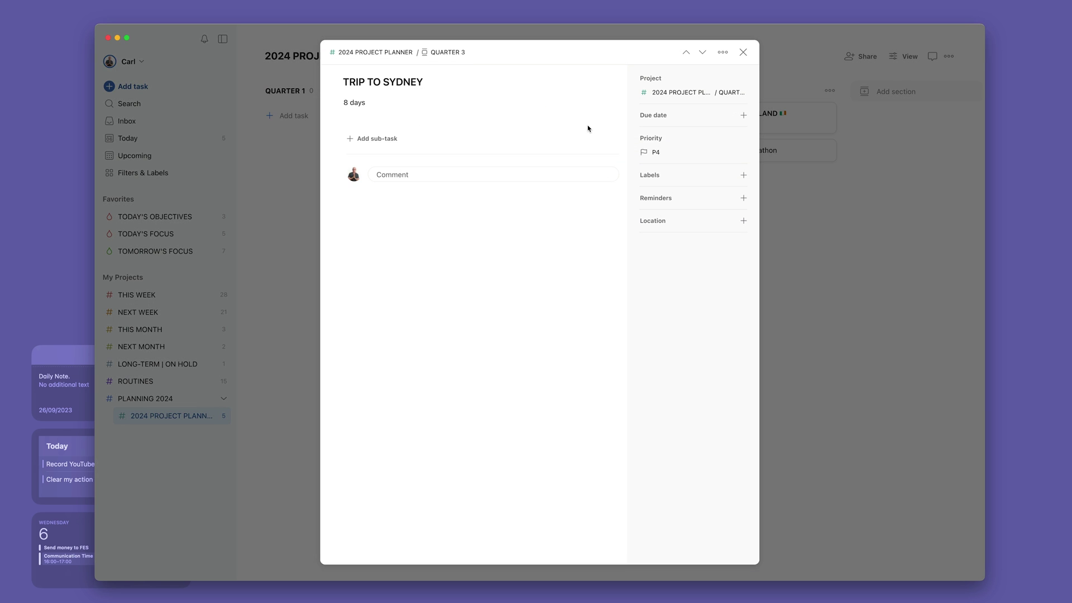
click(418, 82)
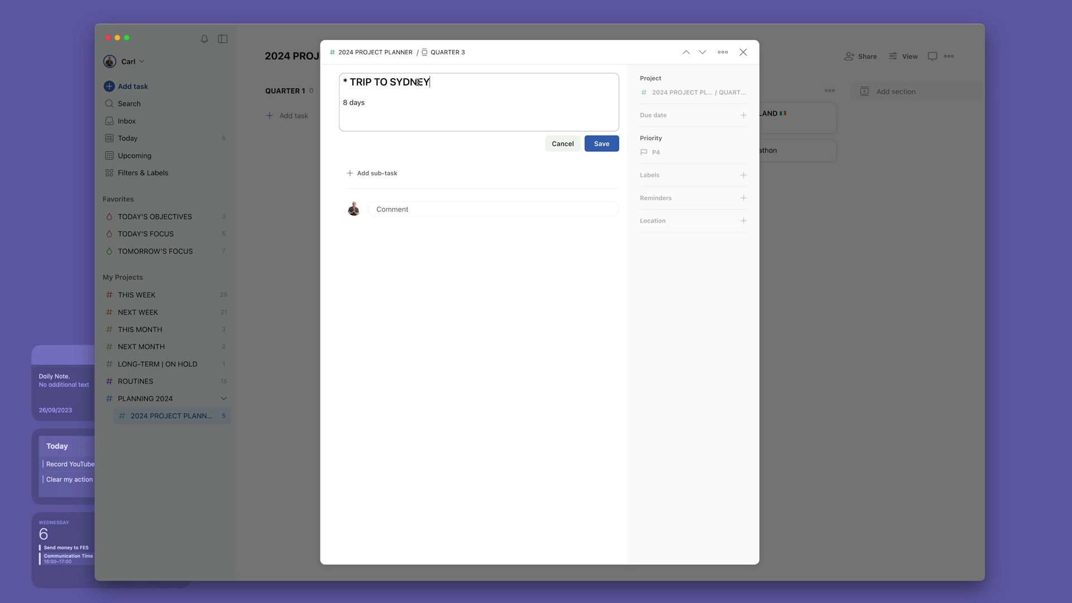
click(353, 82)
key(ctrl+super+space)
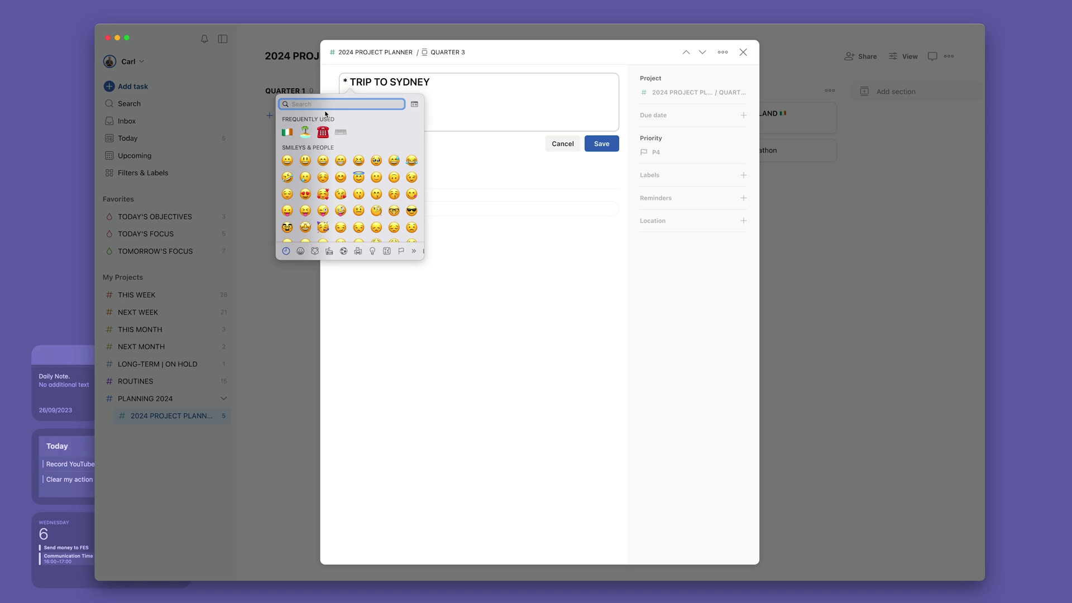
text(Aust)
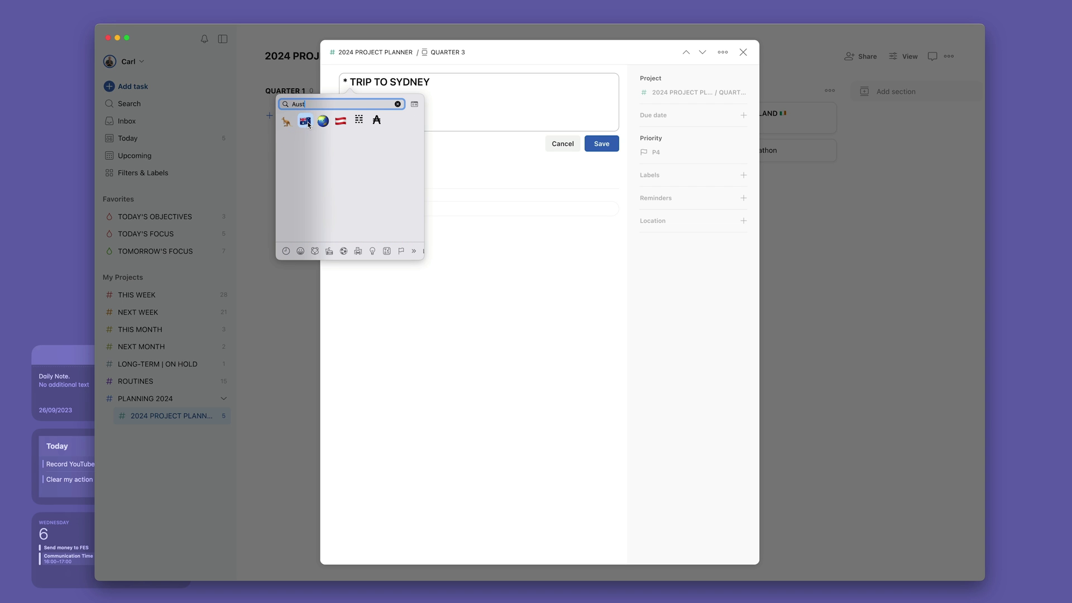
click(305, 121)
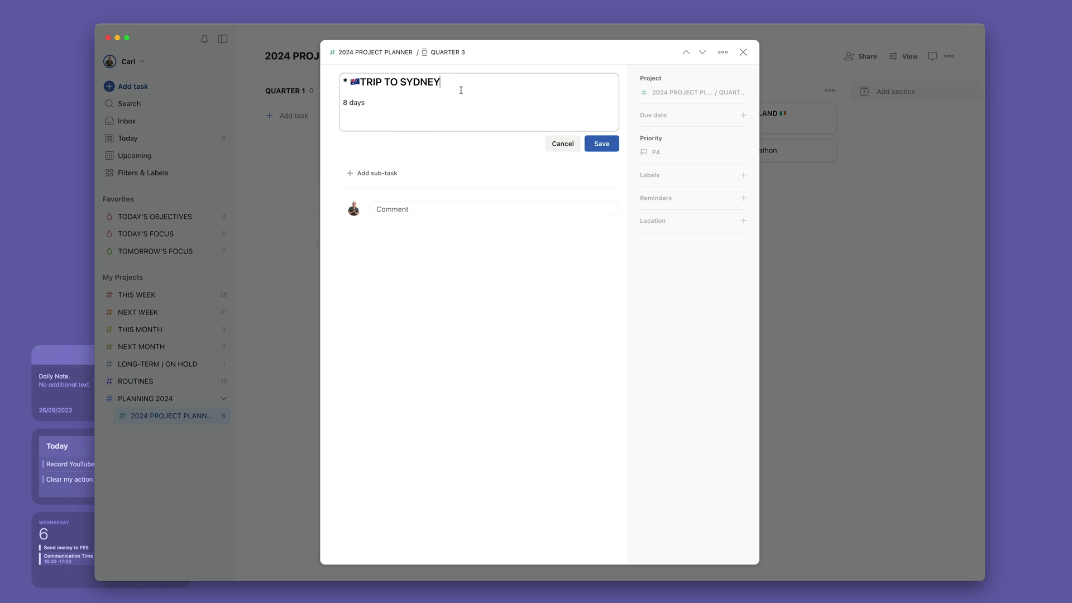
key(ctrl+super+space)
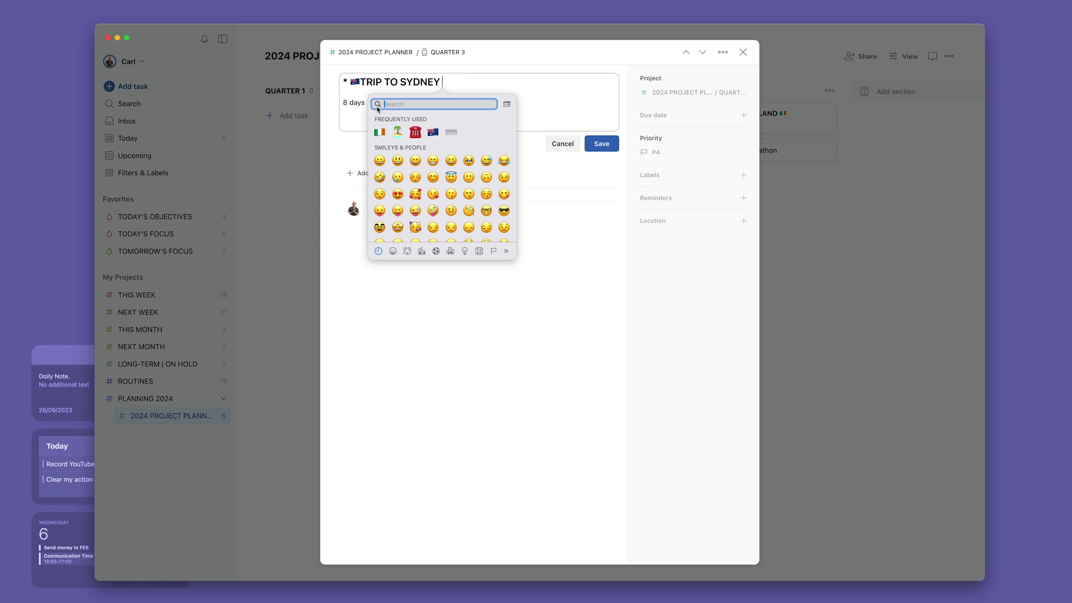
click(433, 133)
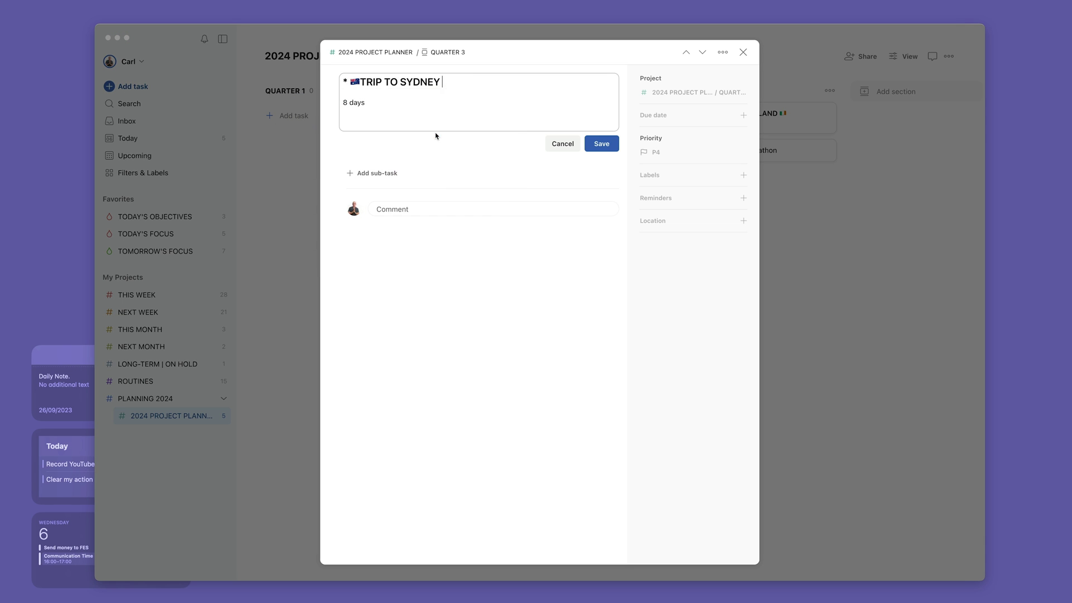
click(600, 146)
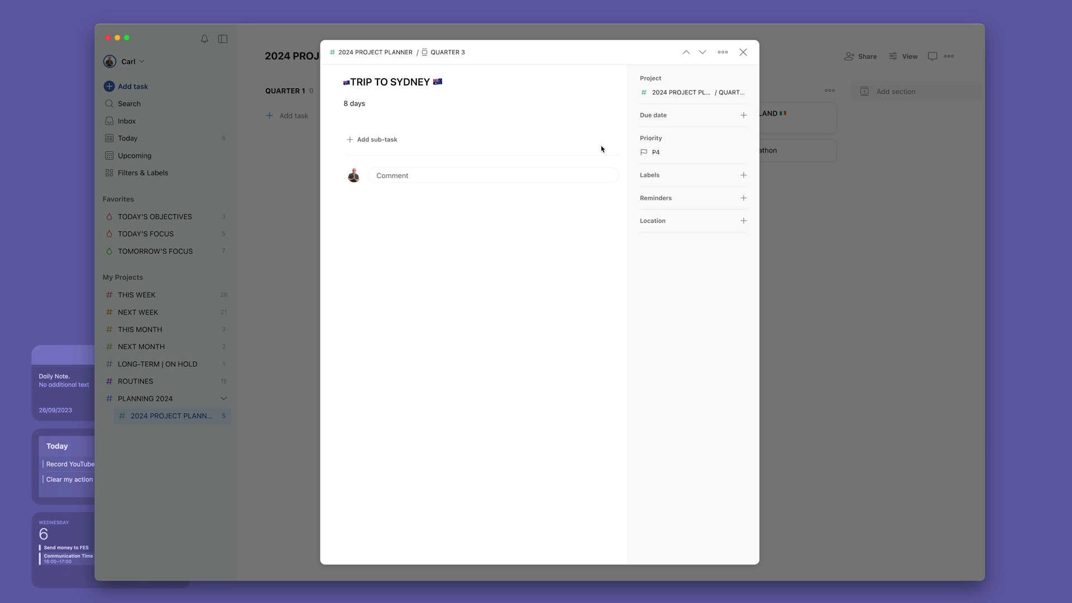
click(743, 53)
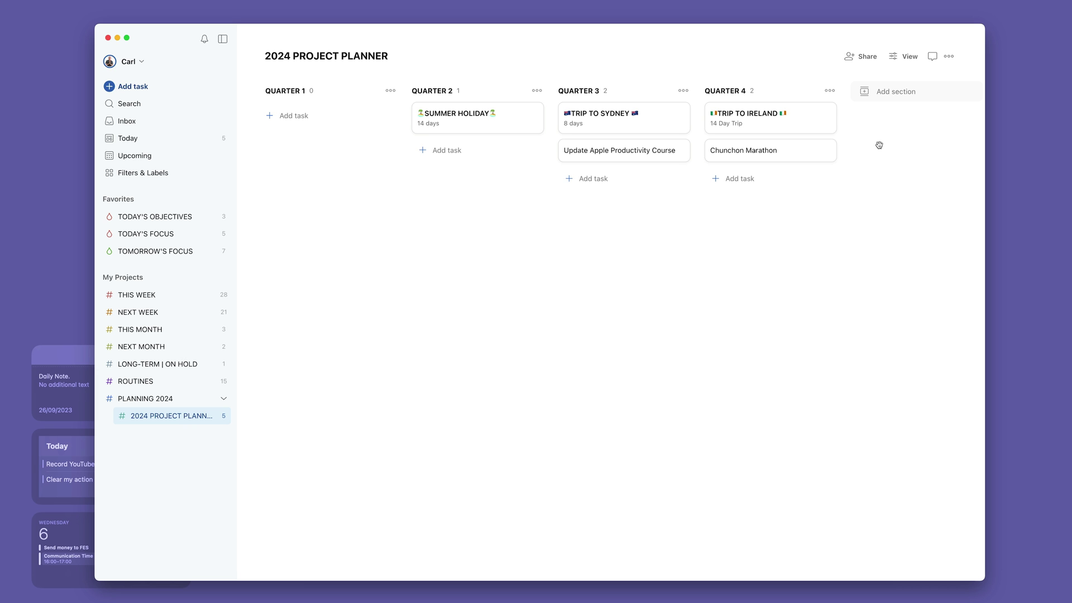
Step: Insert the default runner emoji, found by searching 'Runn', before the Chunchon Marathon title
click(770, 150)
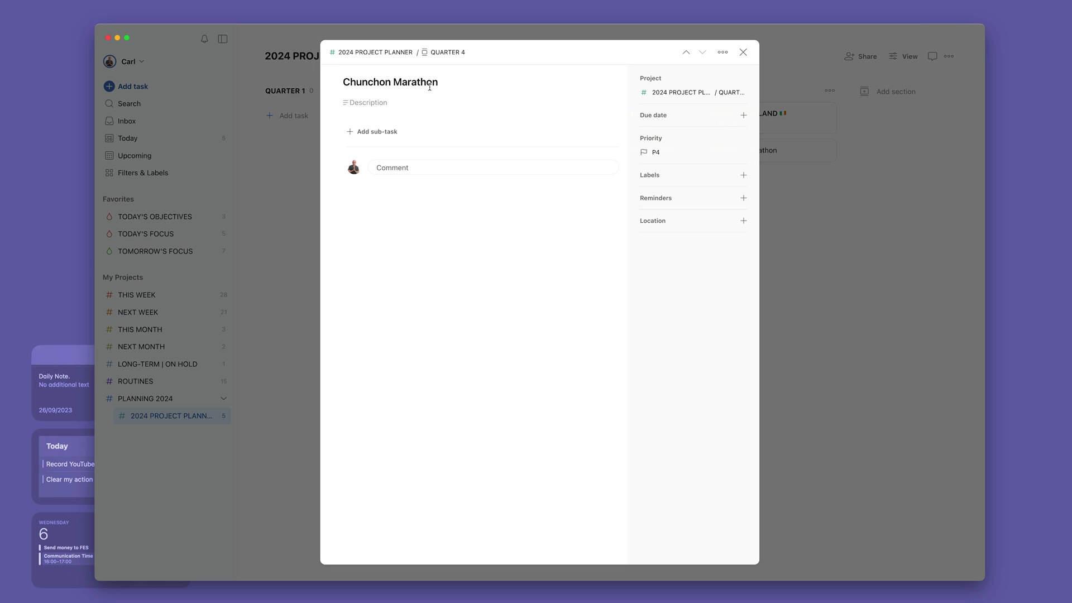
click(372, 82)
click(349, 82)
key(ctrl+super+space)
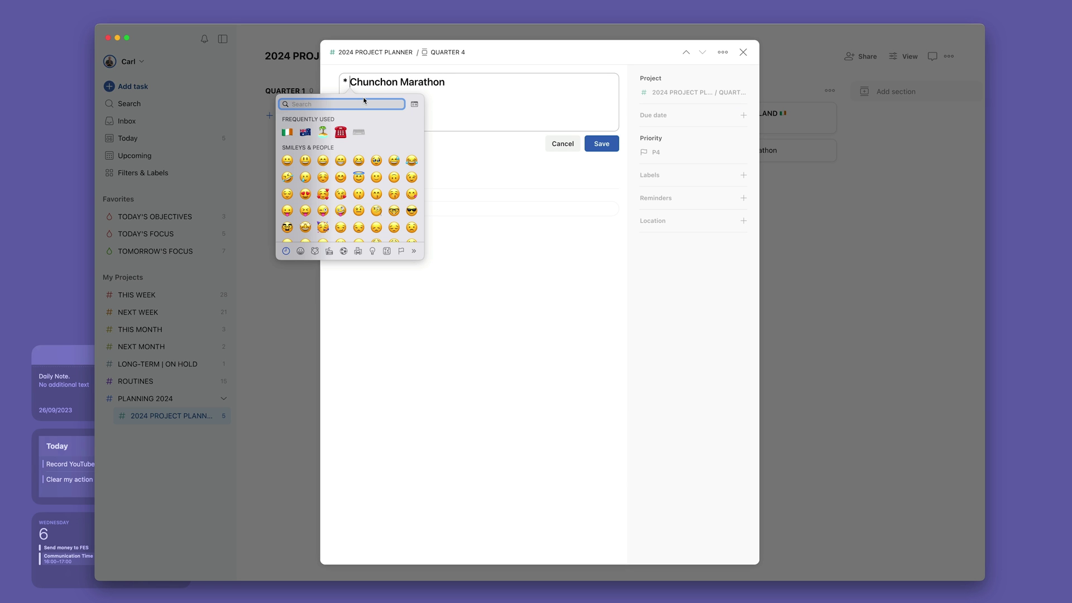
text(Runn)
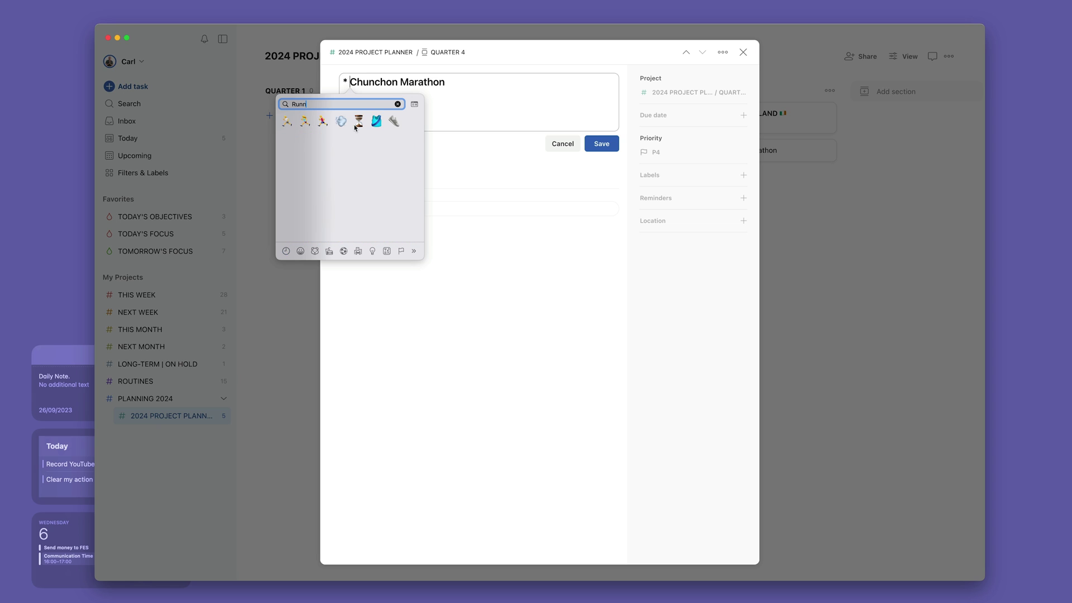
click(323, 121)
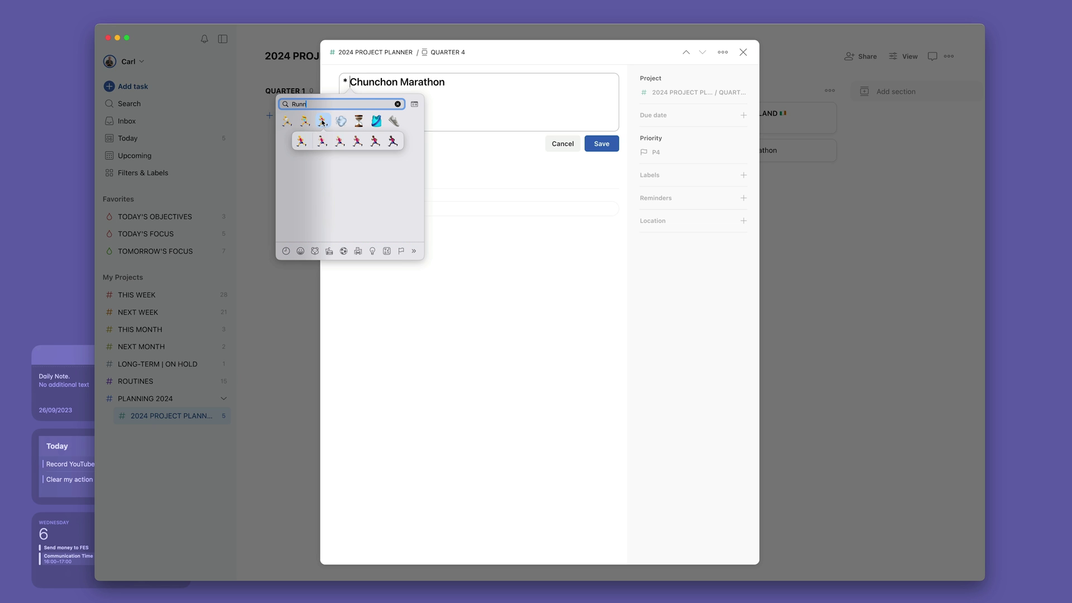
click(301, 140)
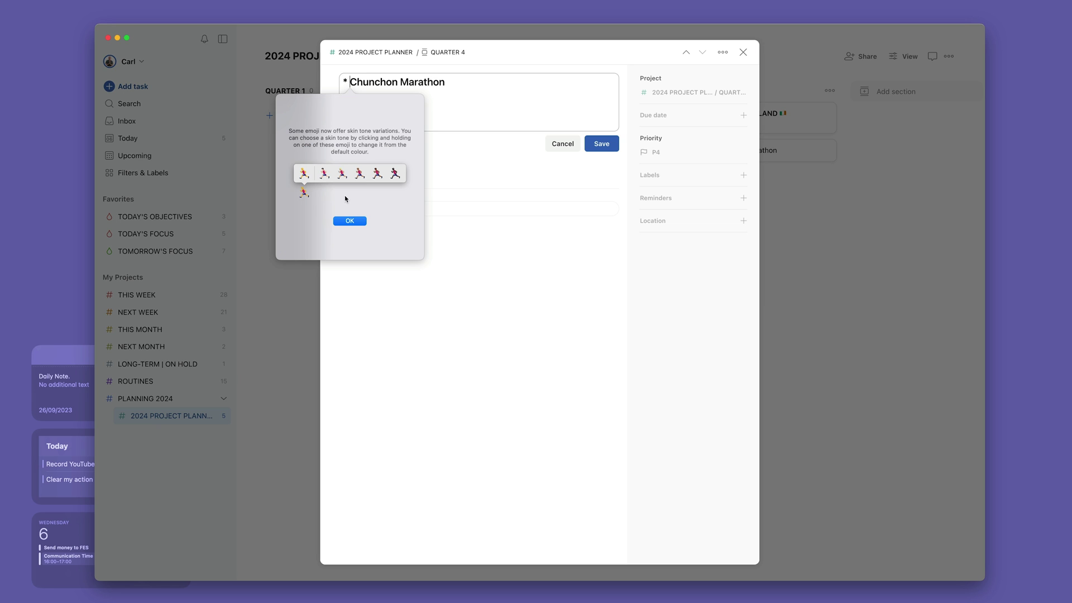
click(347, 221)
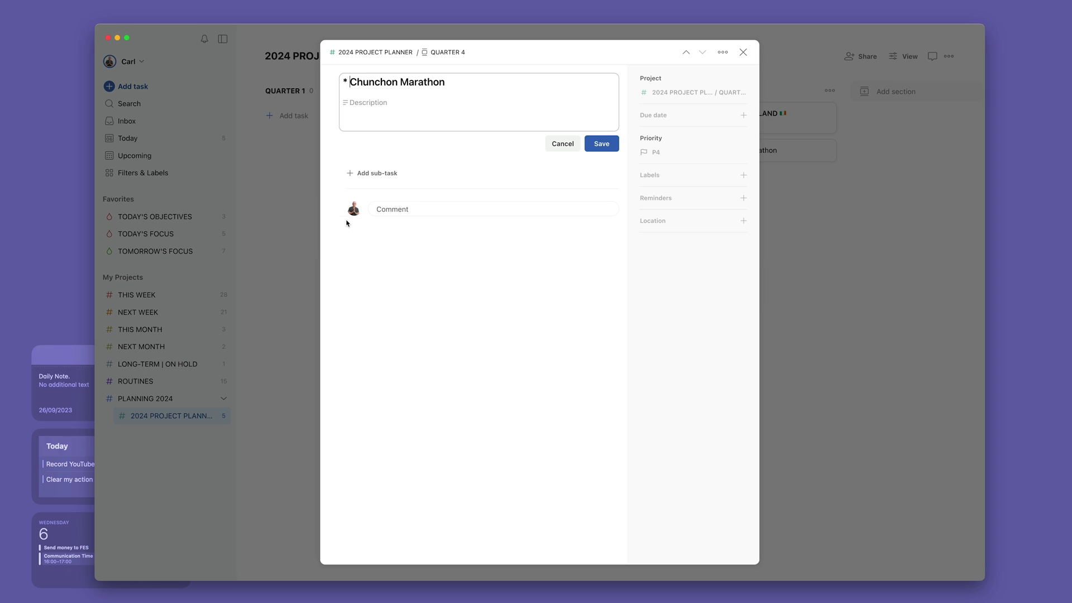
click(475, 83)
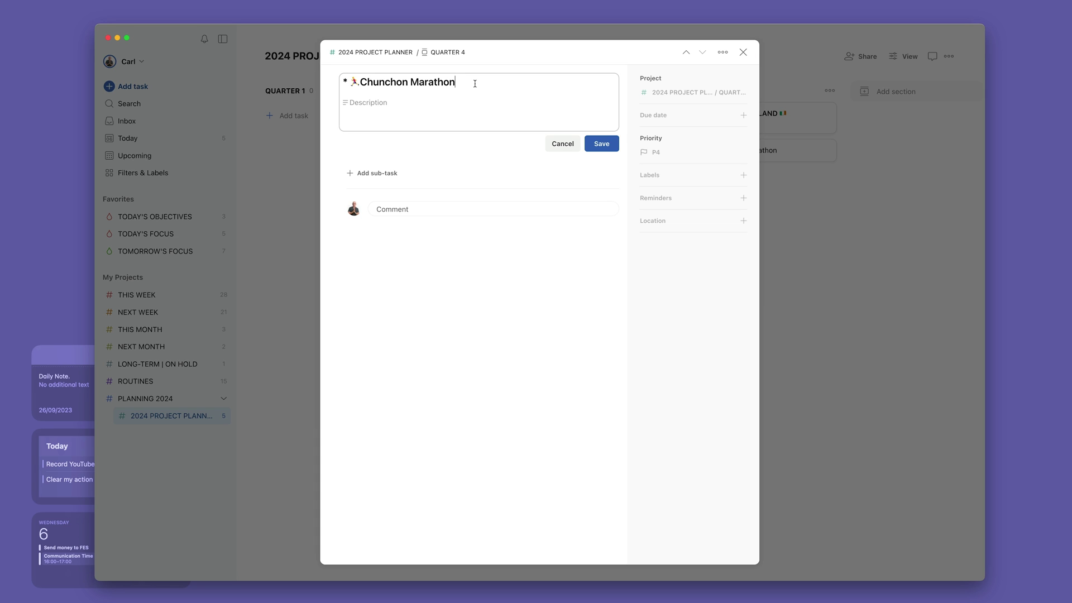
key(ctrl+super+space)
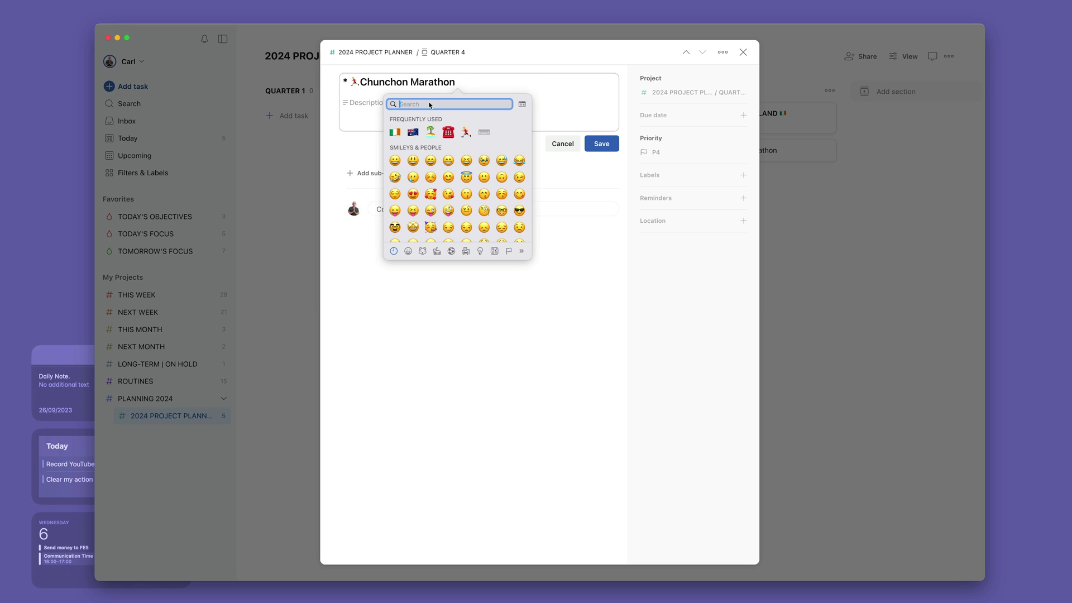
key(Escape)
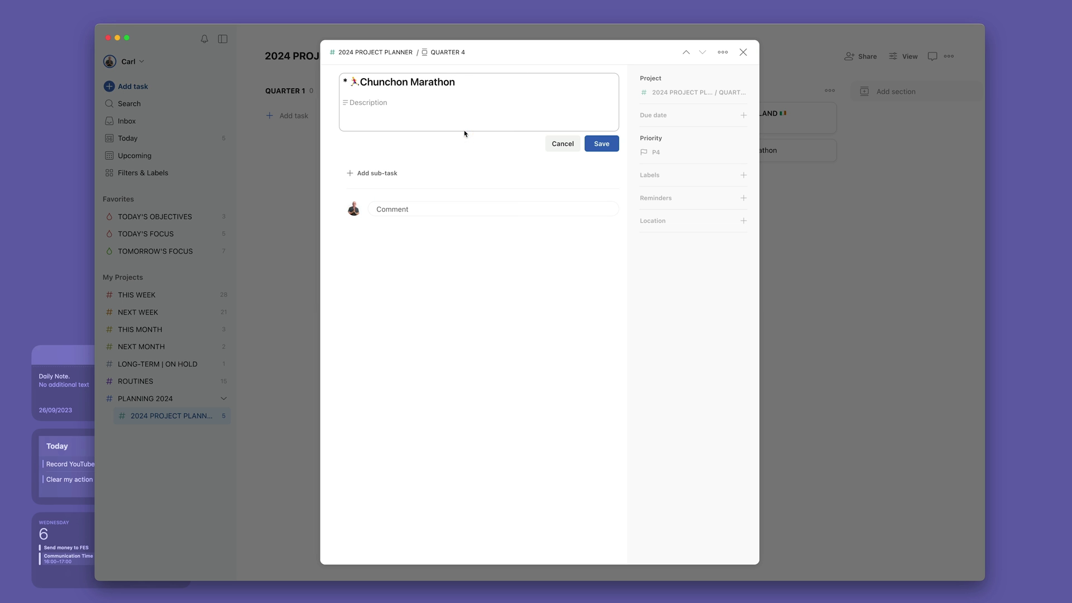
Step: Save the emoji title and drag Chunchon Marathon into Quarter 3 above the Apple course
click(595, 144)
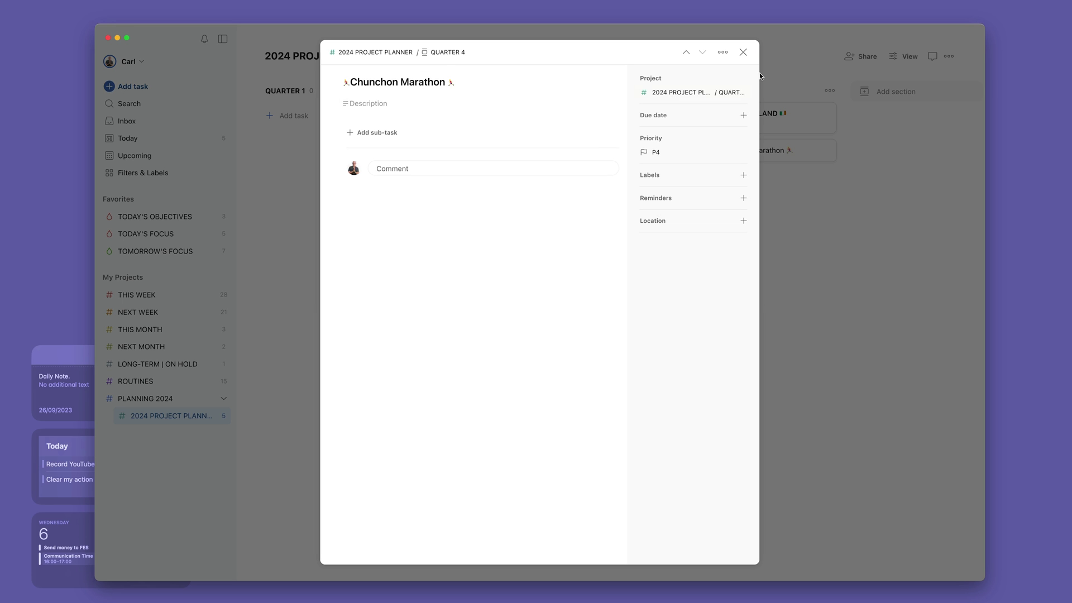
click(743, 52)
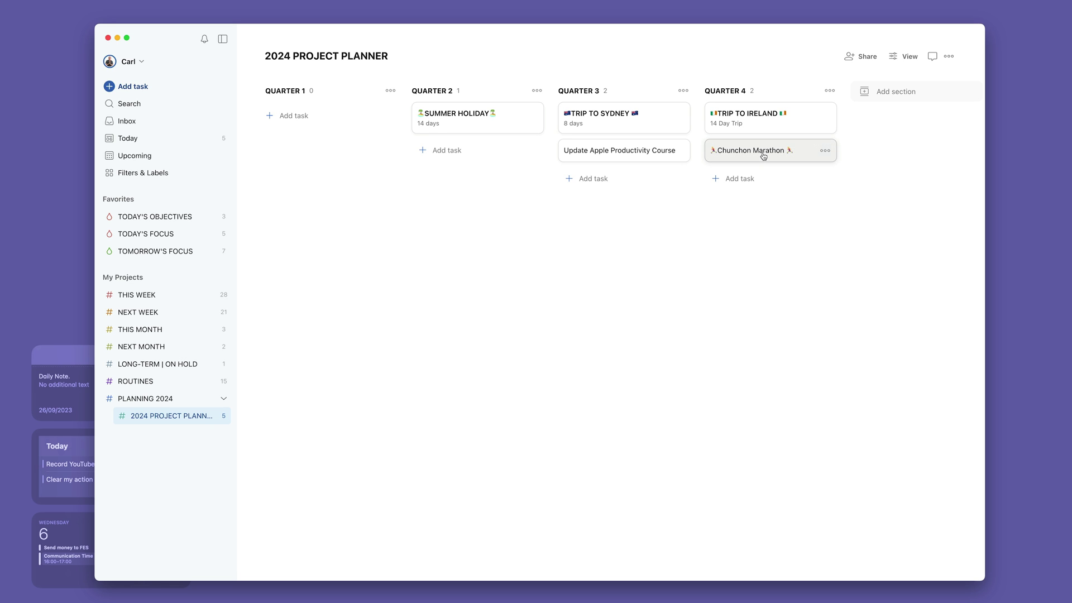
drag(763, 156, 615, 147)
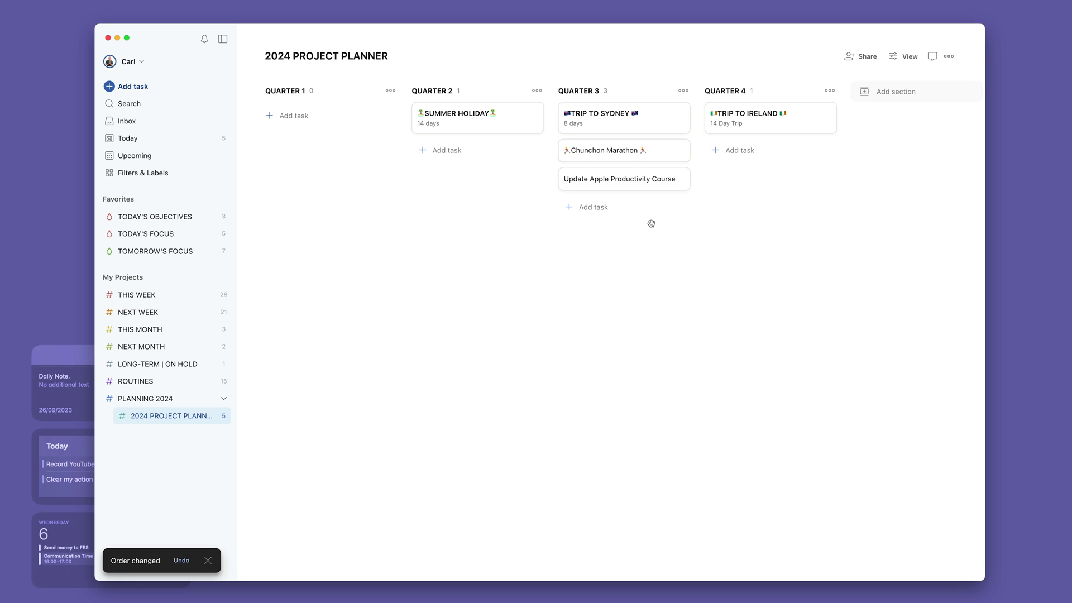
click(294, 117)
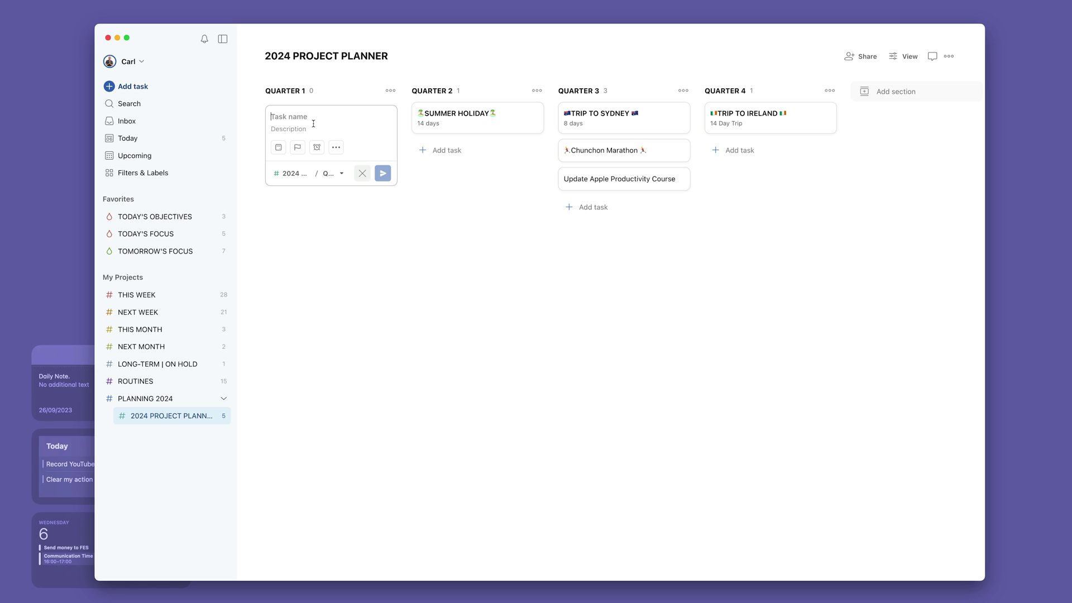
Step: Type the new Quarter 1 task name HALF MARATHON and make it bold
text(•)
text(HALF N)
key(BackSpace)
text(MARATHON)
drag(278, 116, 337, 116)
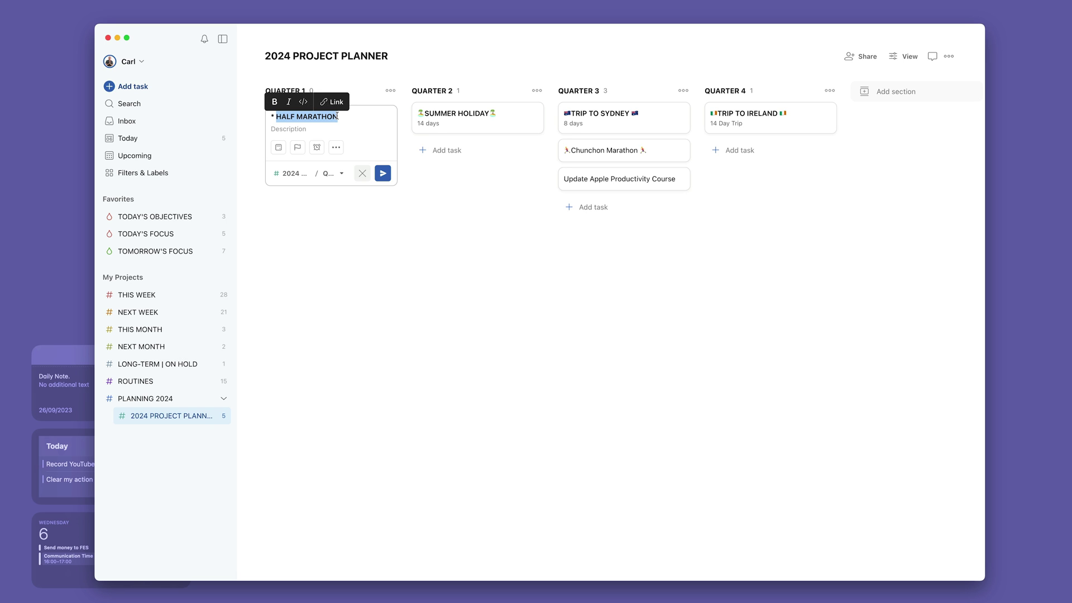
click(275, 103)
Step: Put a runner emoji on each side of HALF MARATHON and add the task
click(339, 117)
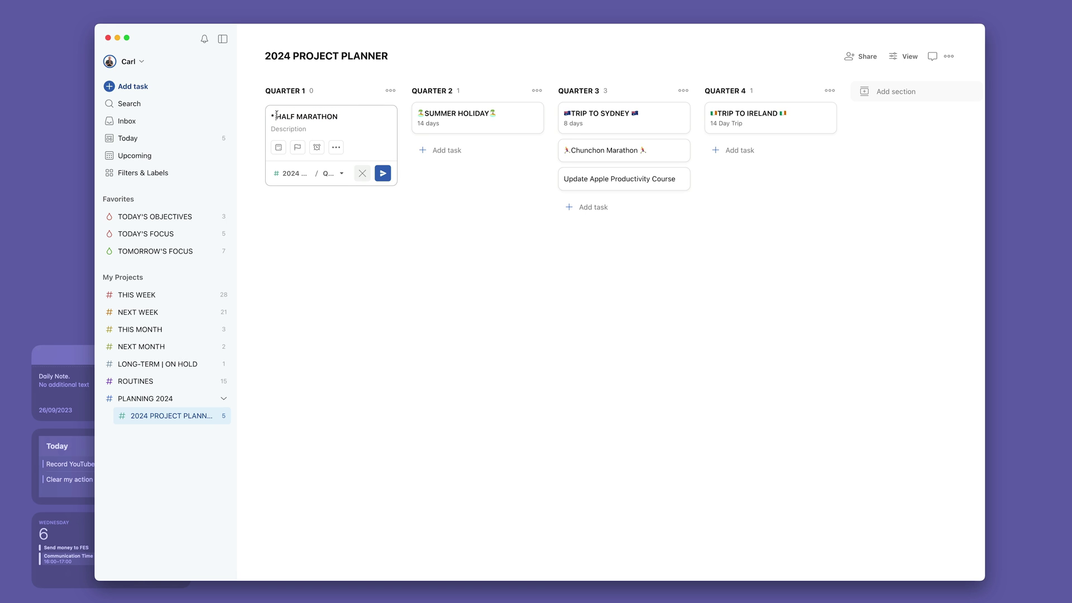
key(ctrl+super+space)
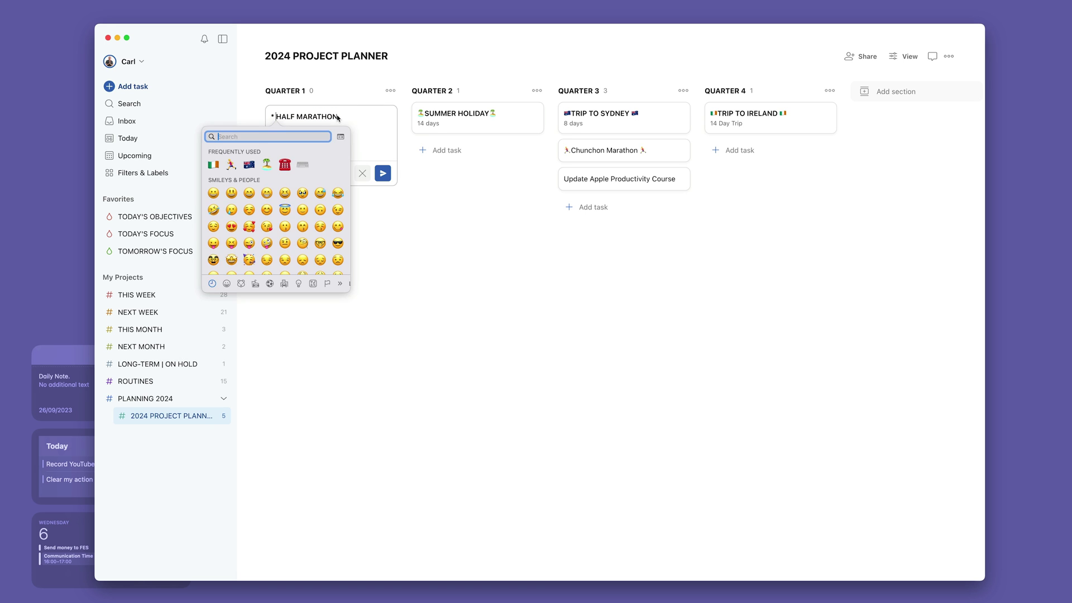
click(231, 165)
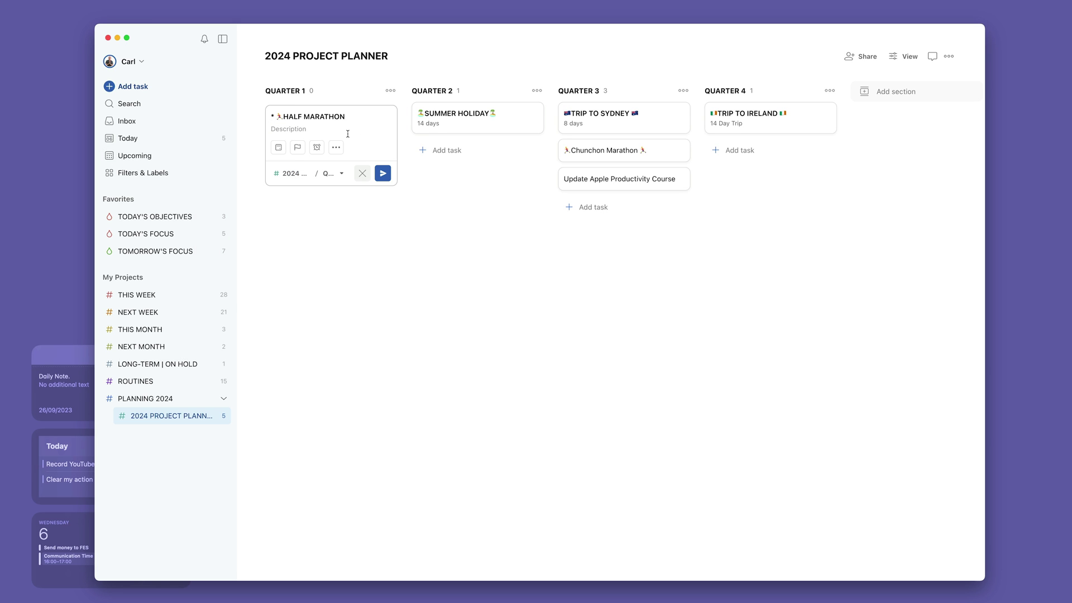
key(ctrl+super+space)
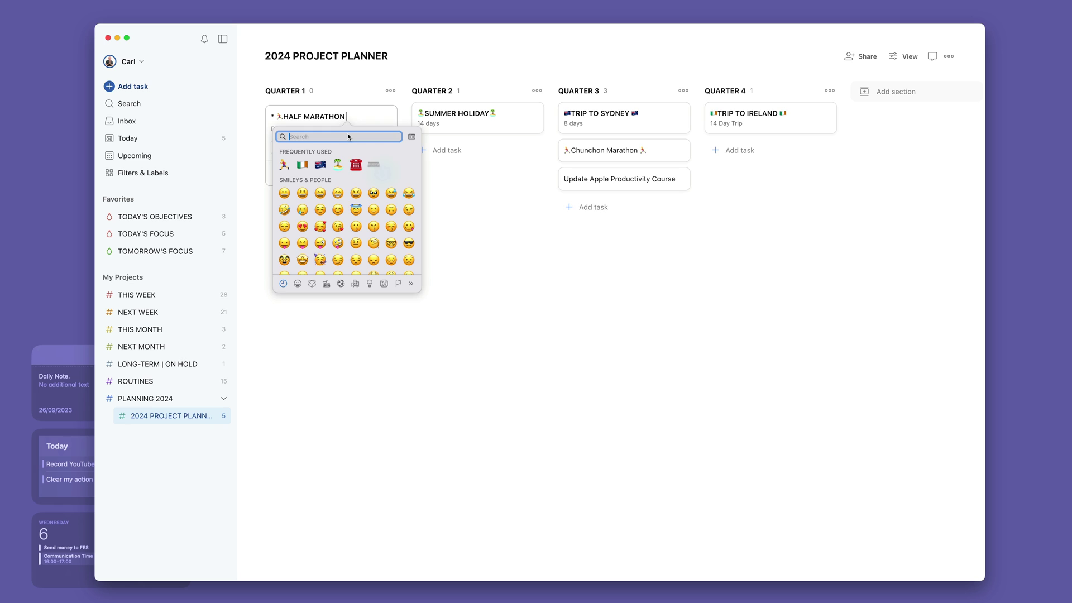
click(284, 164)
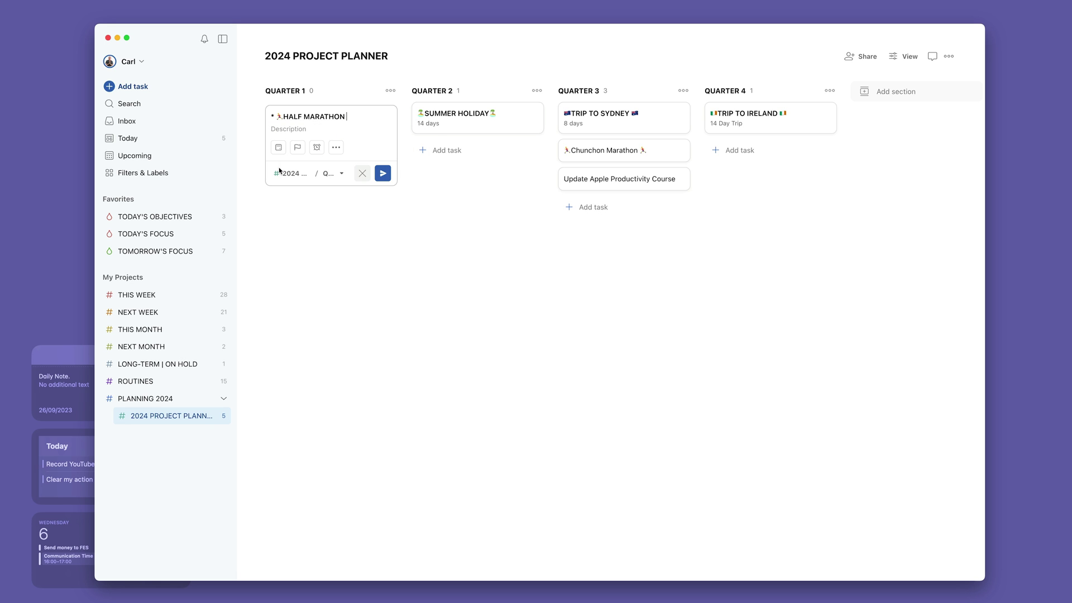
click(383, 179)
click(406, 228)
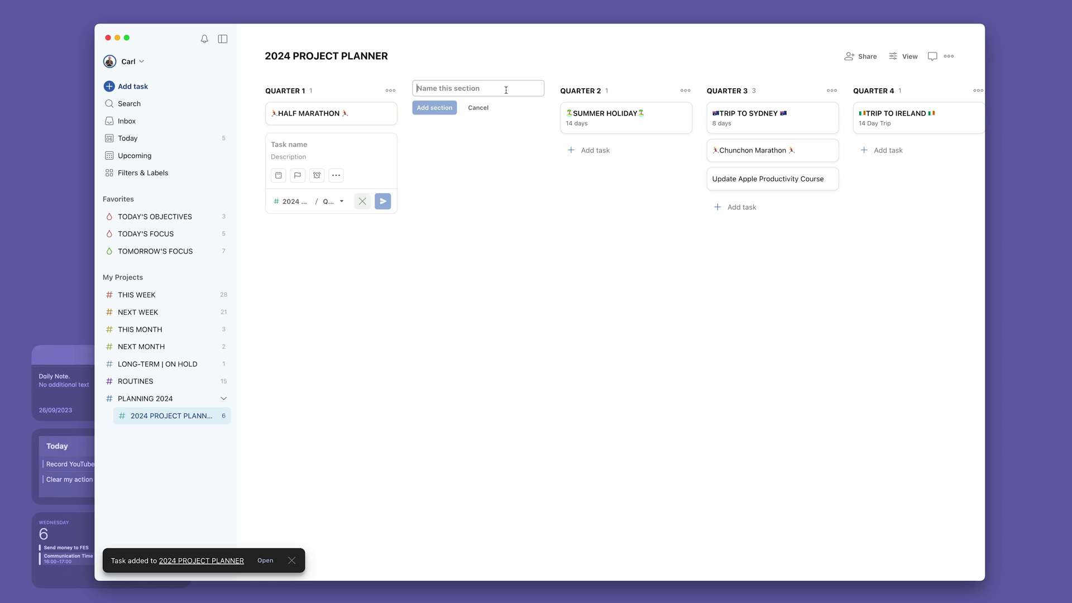
Step: Cancel the accidentally started 'Name this section' input on the board
click(513, 125)
click(479, 108)
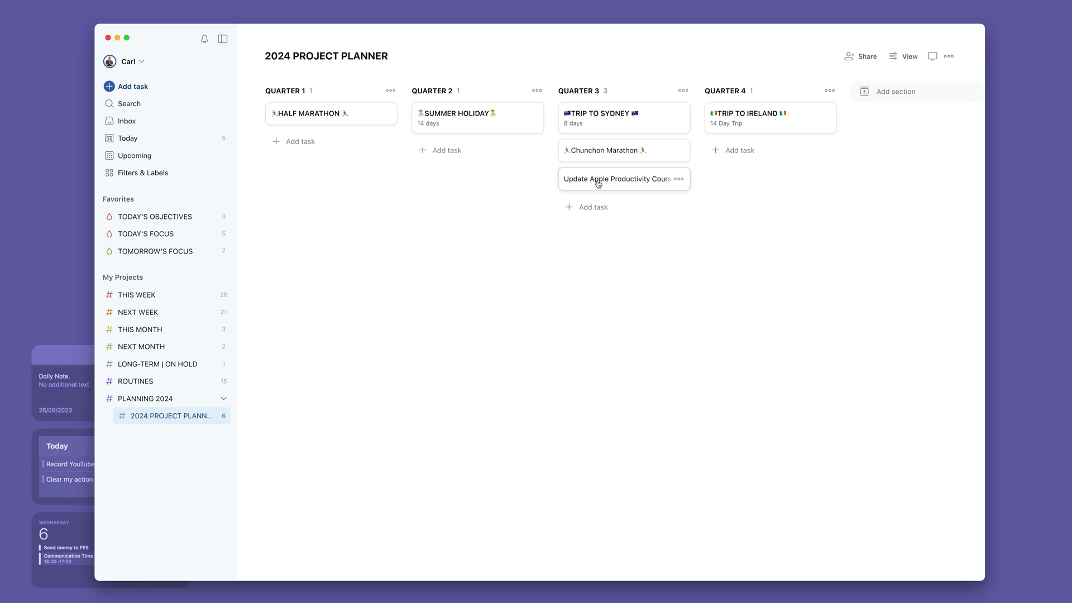
mouse_move(598, 184)
mouse_down()
mouse_move(681, 175)
mouse_move(692, 152)
mouse_move(593, 179)
mouse_up()
Step: Start a Quarter 1 task named LAUNCH YOUR TIME, YOUR WAY and make the title bold
click(305, 142)
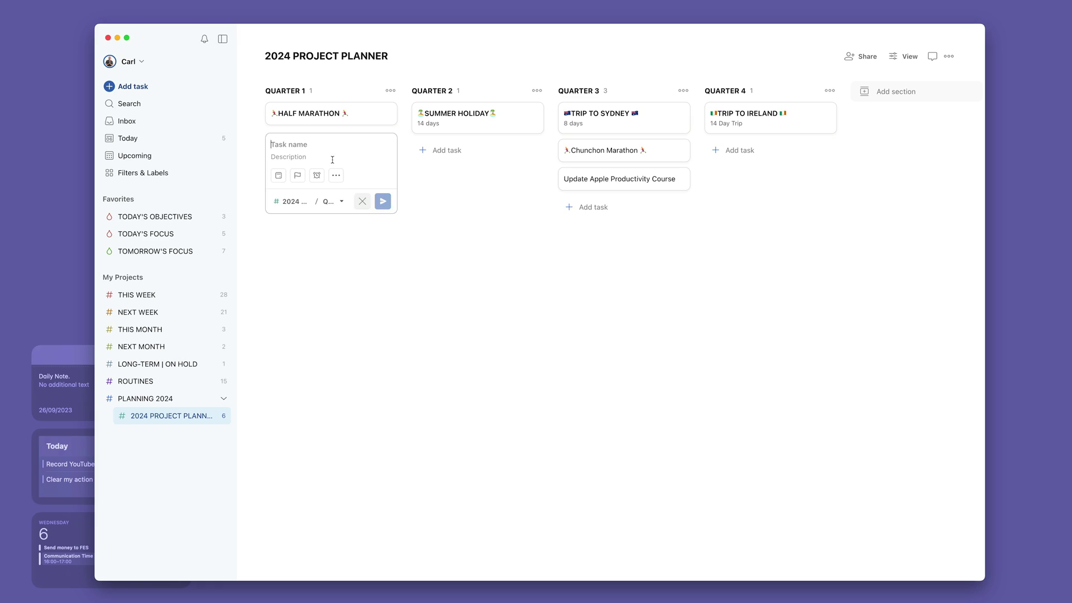
text(•)
text( LAUNCH)
text( YOUR TIME)
text(< YOUR WAY)
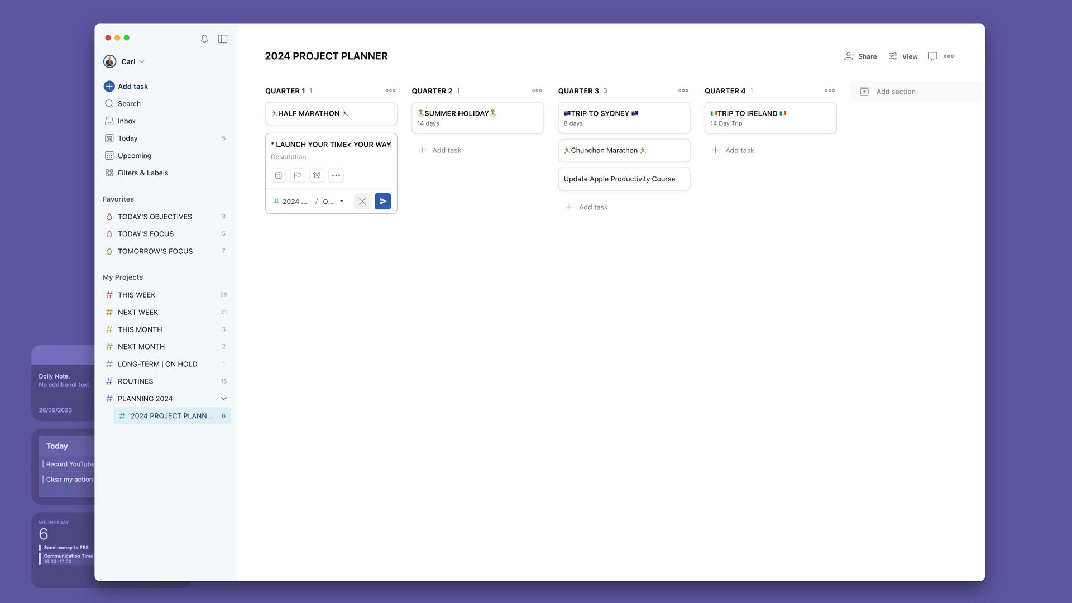
key(BackSpace)
key(BackSpace)
key(BackSpace)
key(BackSpace)
key(BackSpace)
key(BackSpace)
key(BackSpace)
drag(384, 143, 274, 145)
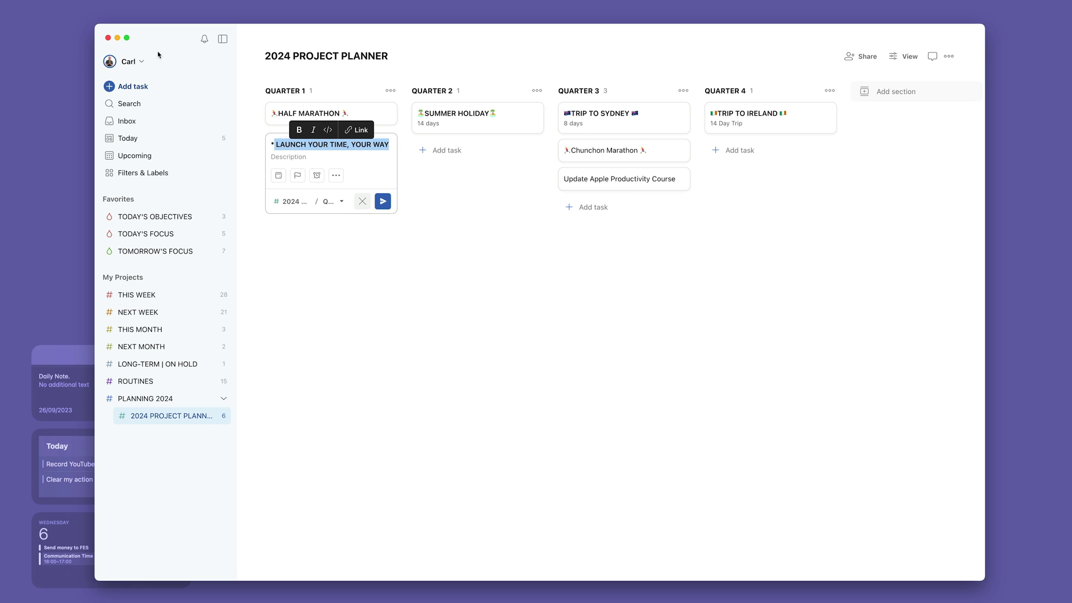
click(298, 131)
click(346, 156)
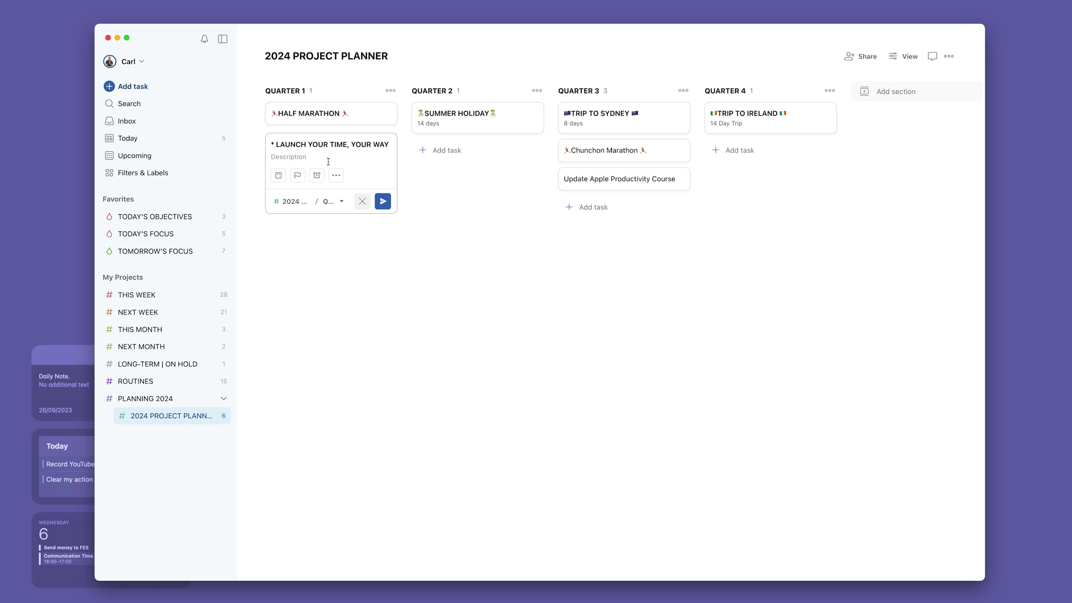
Step: Give it the description Mid- February, add the task, and close the empty editor
click(329, 161)
text(Mid- February)
click(383, 202)
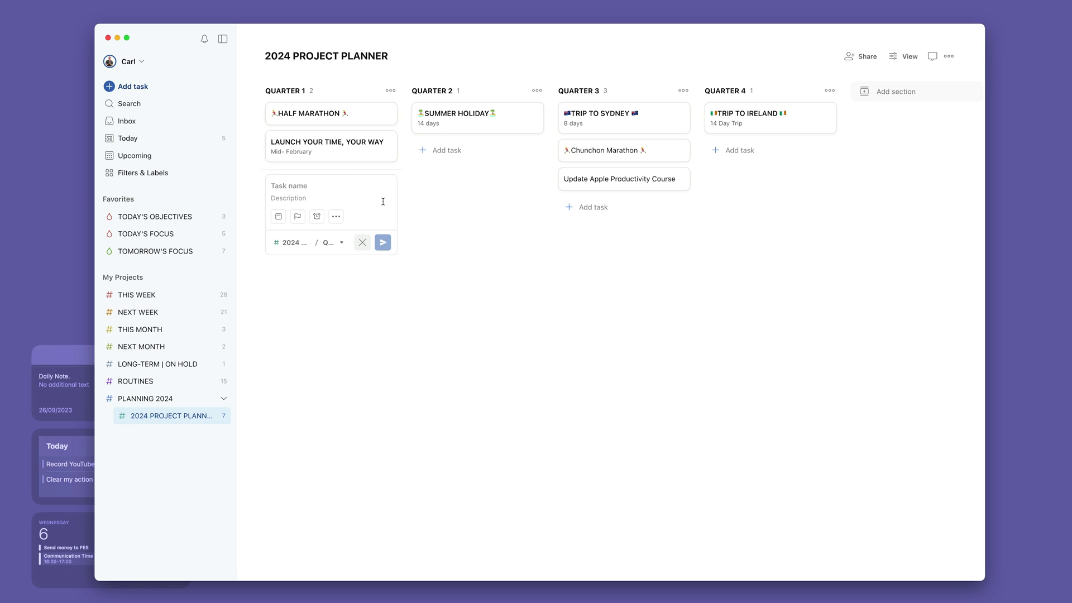
click(360, 242)
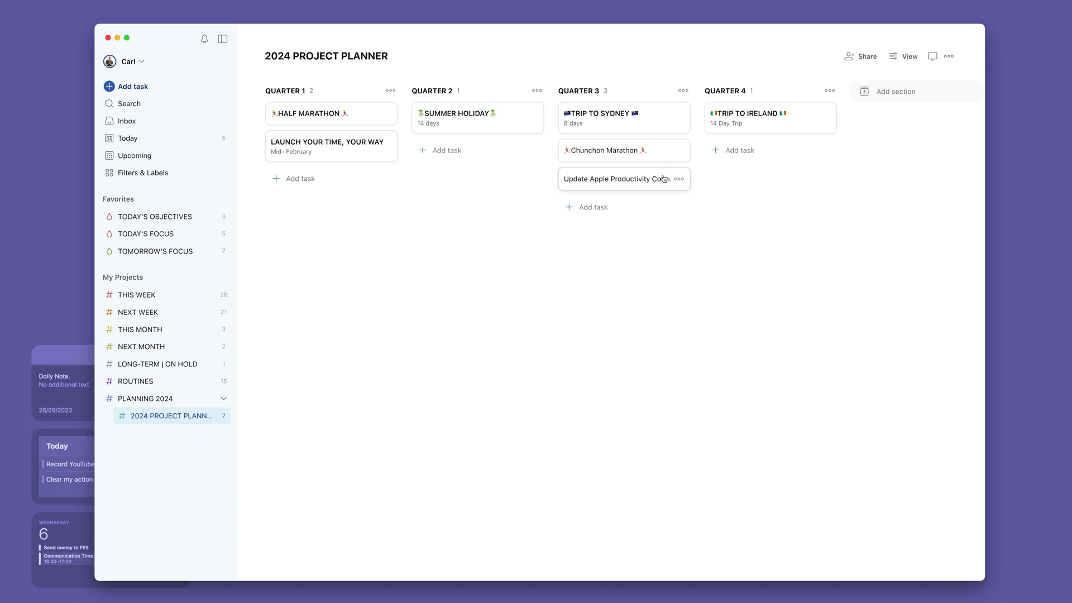
Step: Set the Update Apple Productivity Course description to 25 October and save it
click(663, 179)
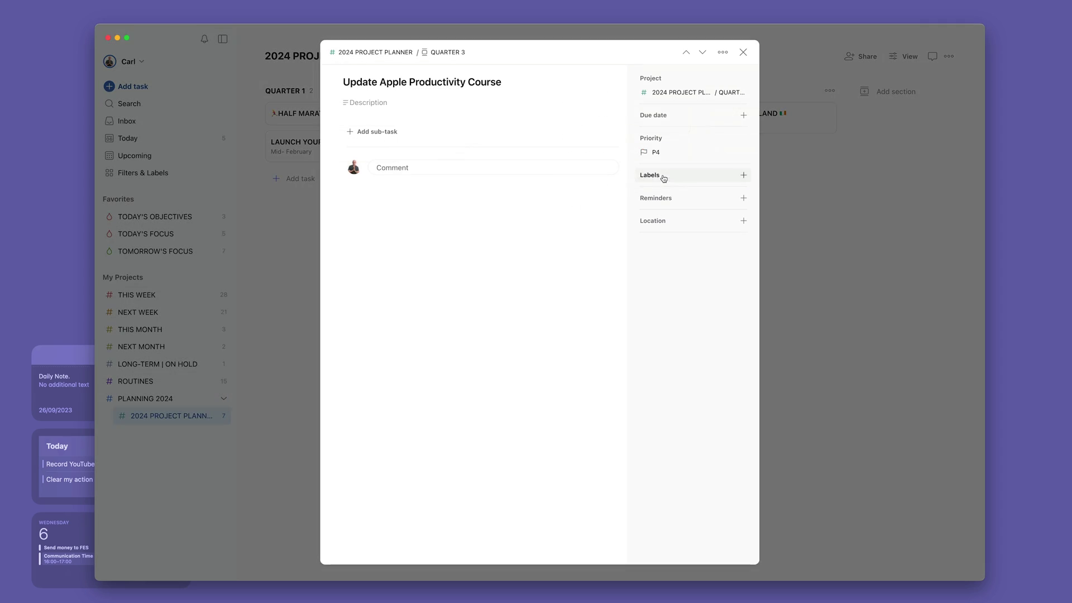
click(385, 102)
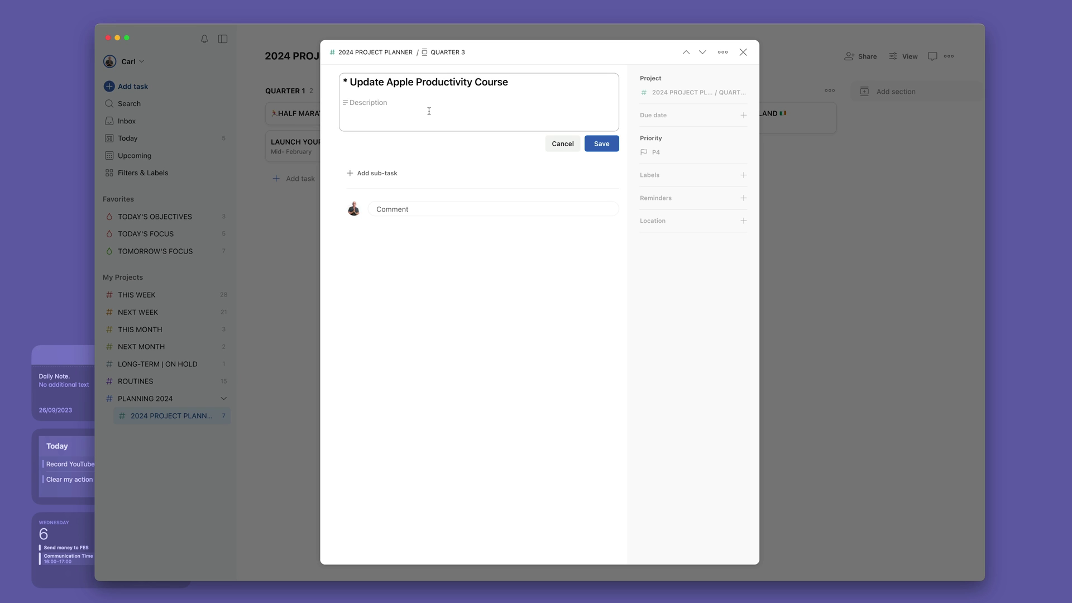
text(25 October)
click(600, 143)
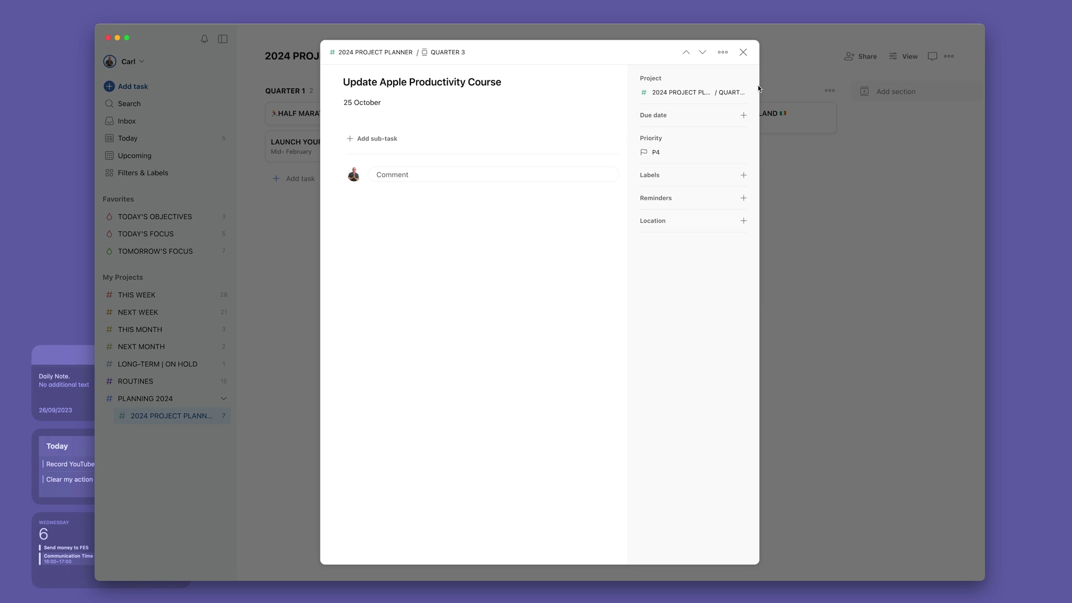
click(743, 51)
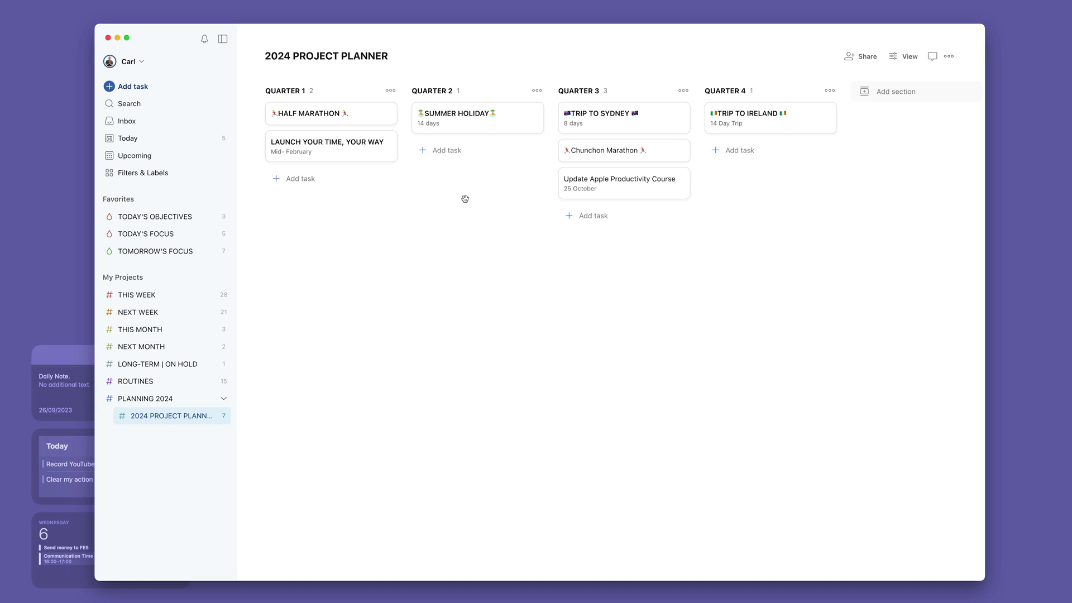
Step: Add '* Your Time Your Way promotion' as an uncompletable task in Quarter 2
click(447, 151)
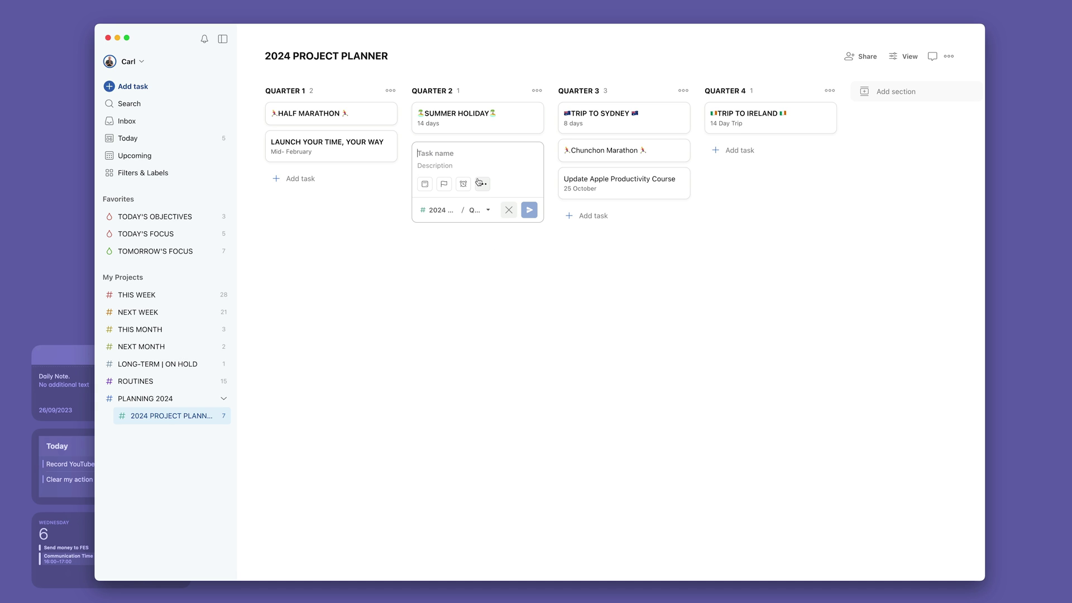
text(Your Time Your Way promotion)
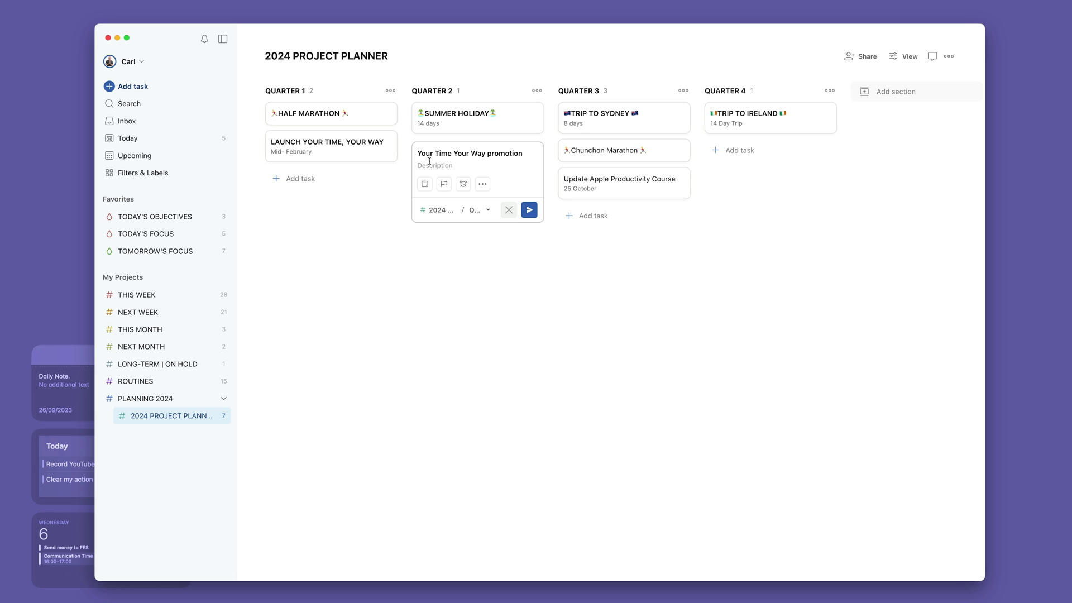
text(*)
click(529, 210)
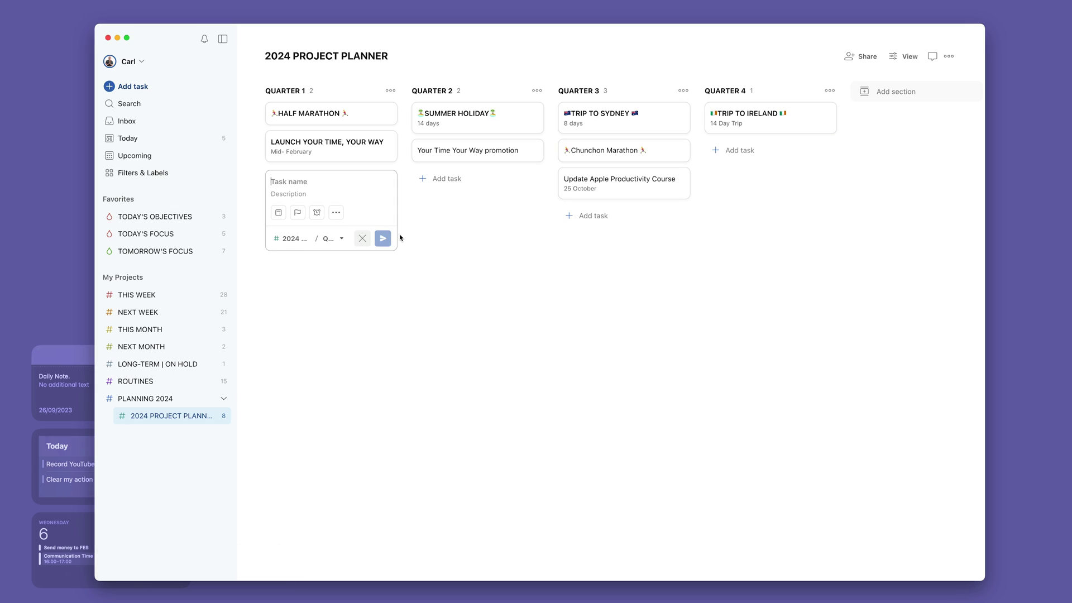
Step: Add a Quarter 1 task named Productivity Workshop with the description Febuary
text(Productivity Workshop)
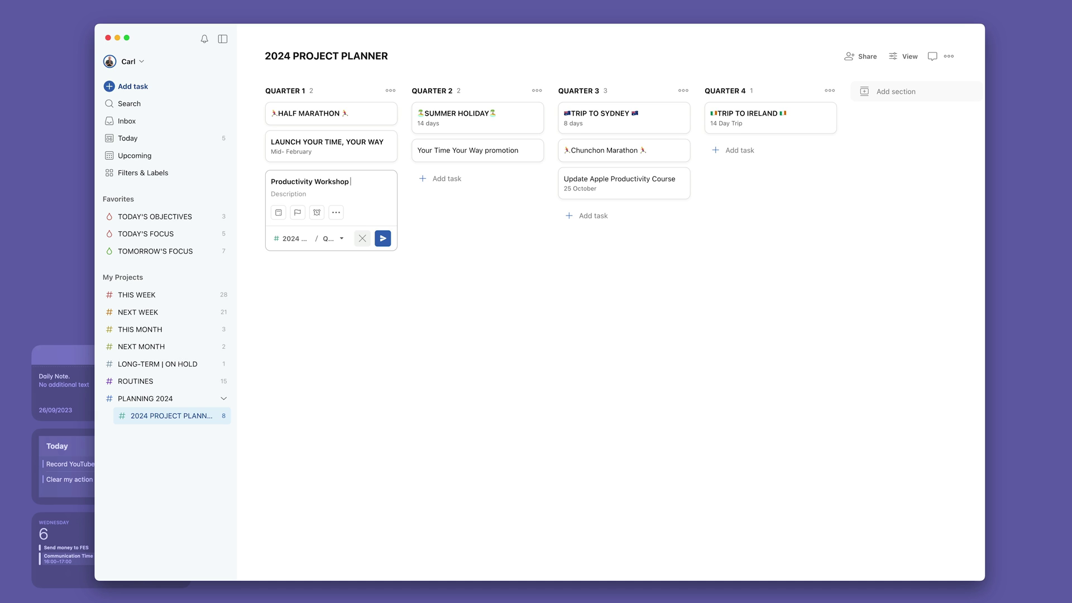
click(293, 196)
text(Febuary)
click(384, 239)
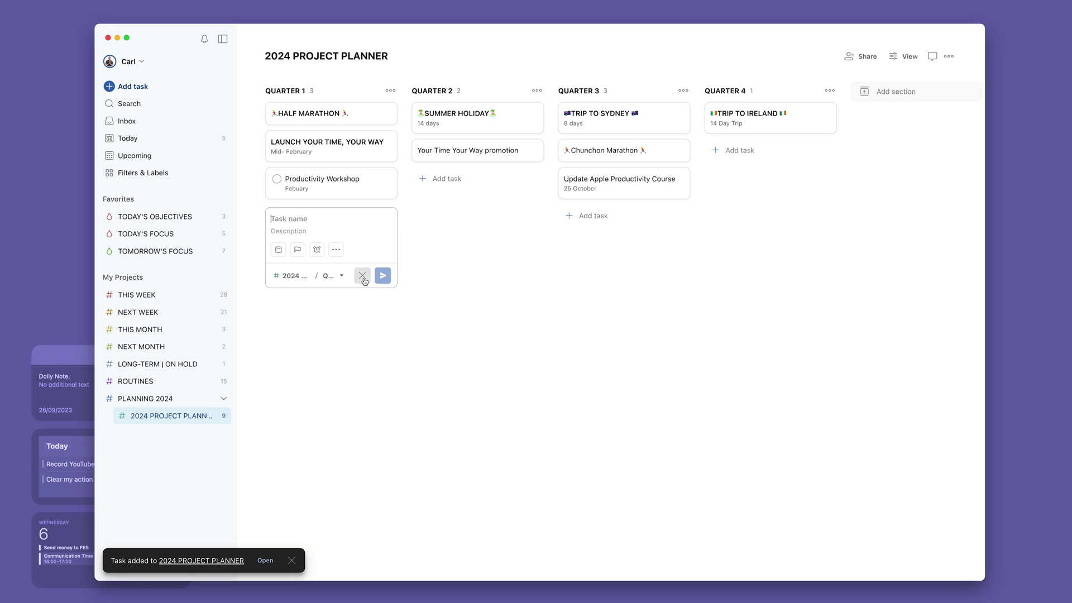
Step: Duplicate the Productivity Workshop task and move the copy into Quarter 2
click(363, 277)
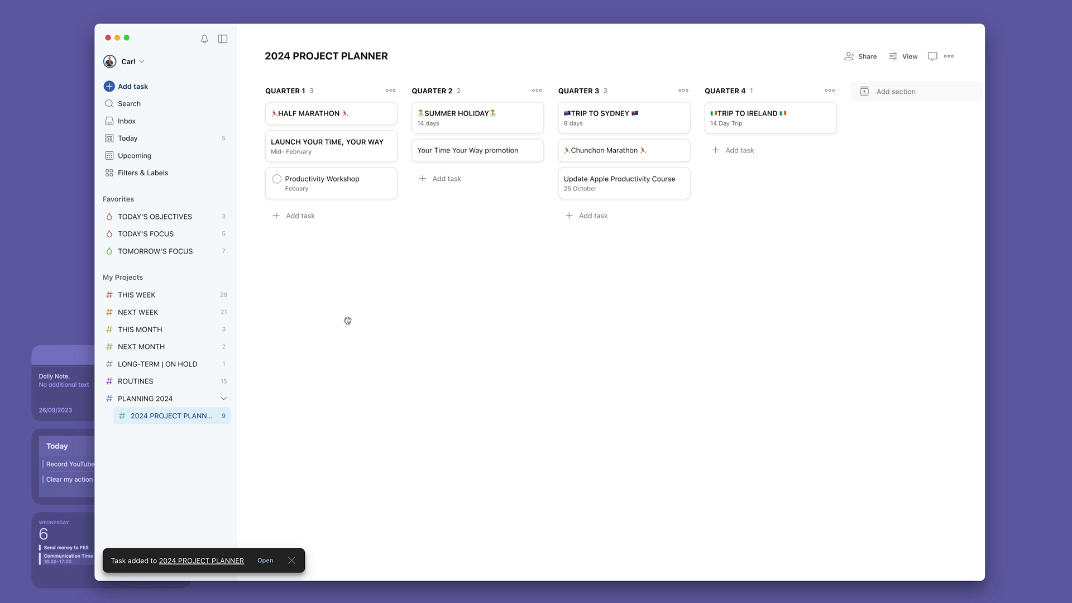
click(386, 179)
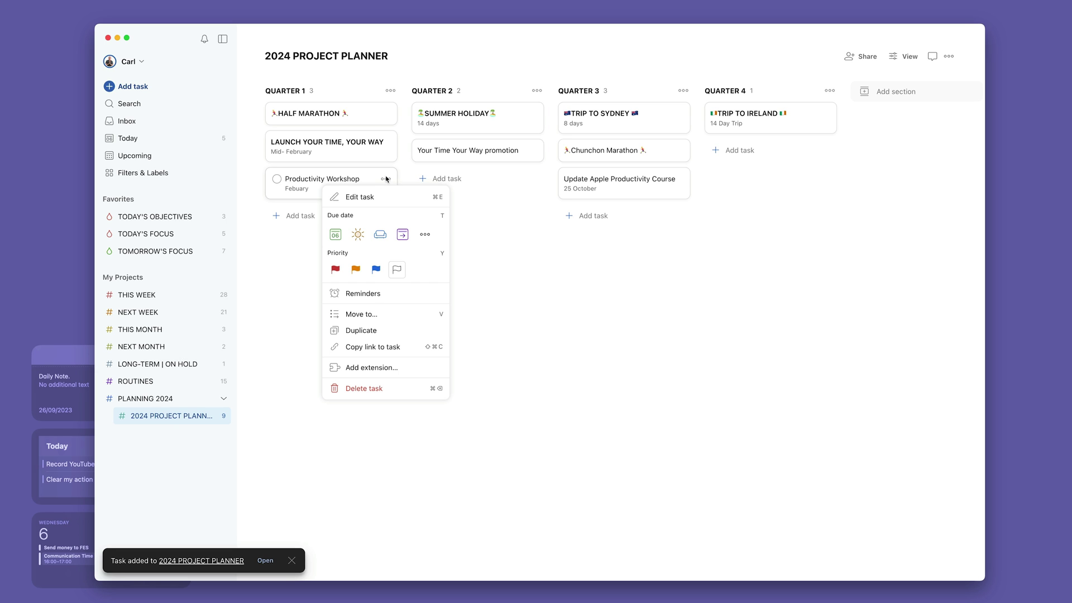
click(380, 330)
drag(313, 221, 472, 189)
click(478, 179)
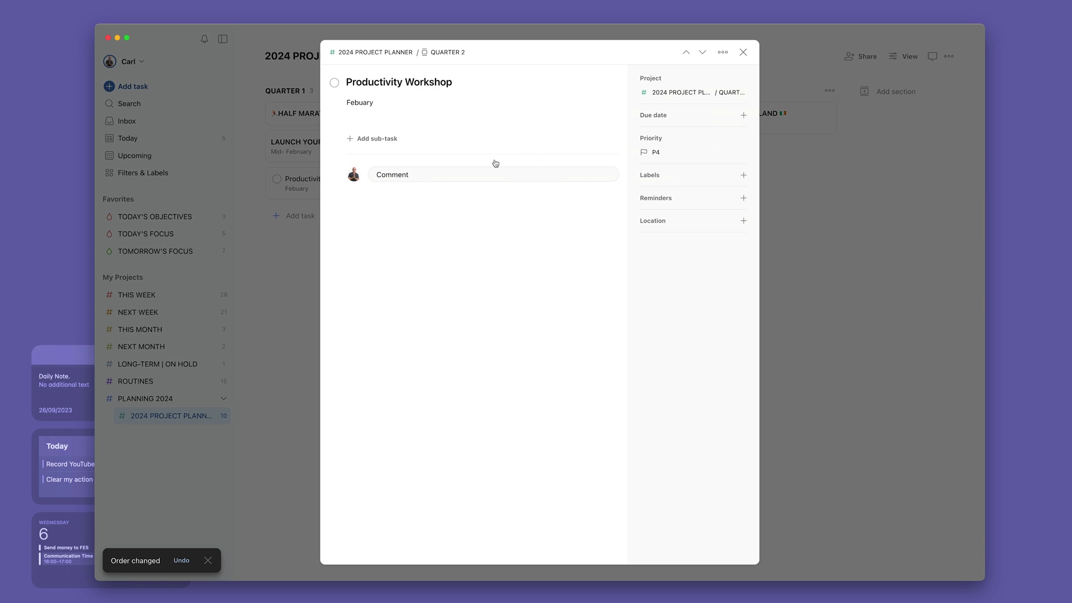
click(743, 52)
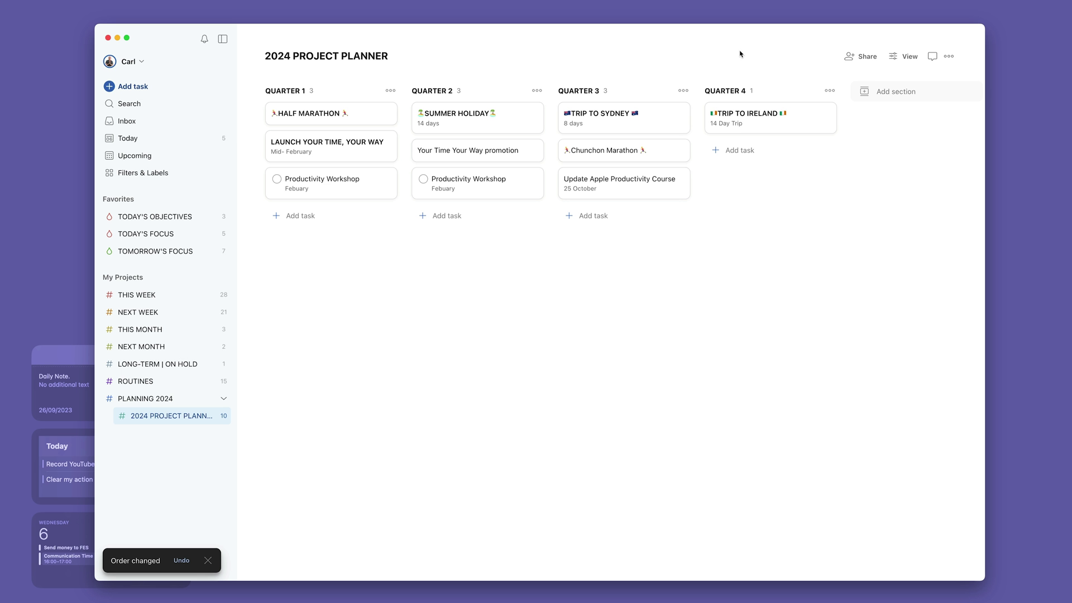
Step: Duplicate the Quarter 2 Productivity Workshop task and move the copy into Quarter 3
click(532, 179)
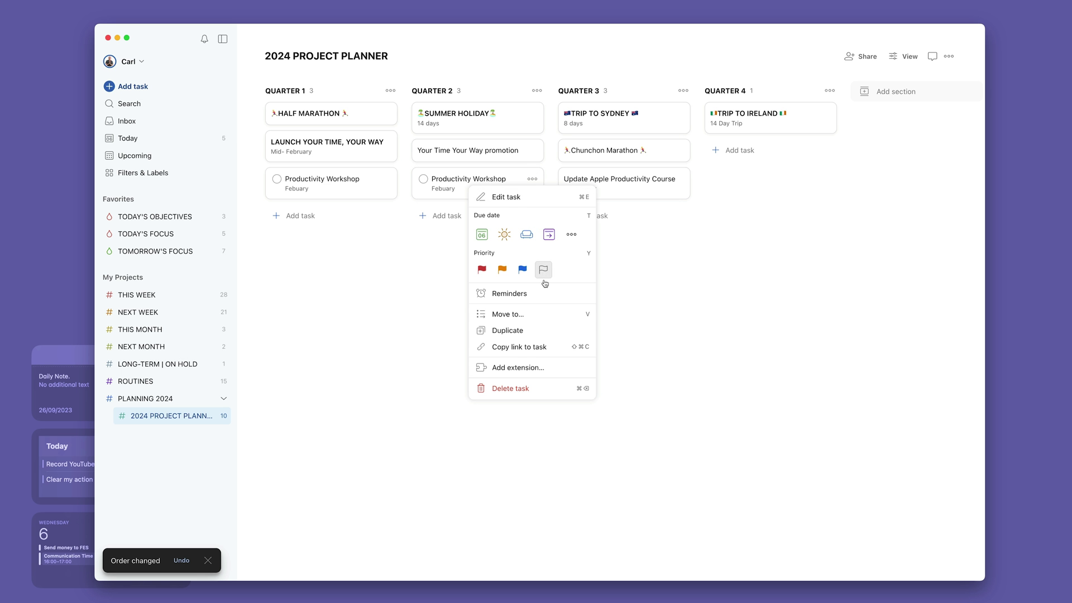
click(532, 329)
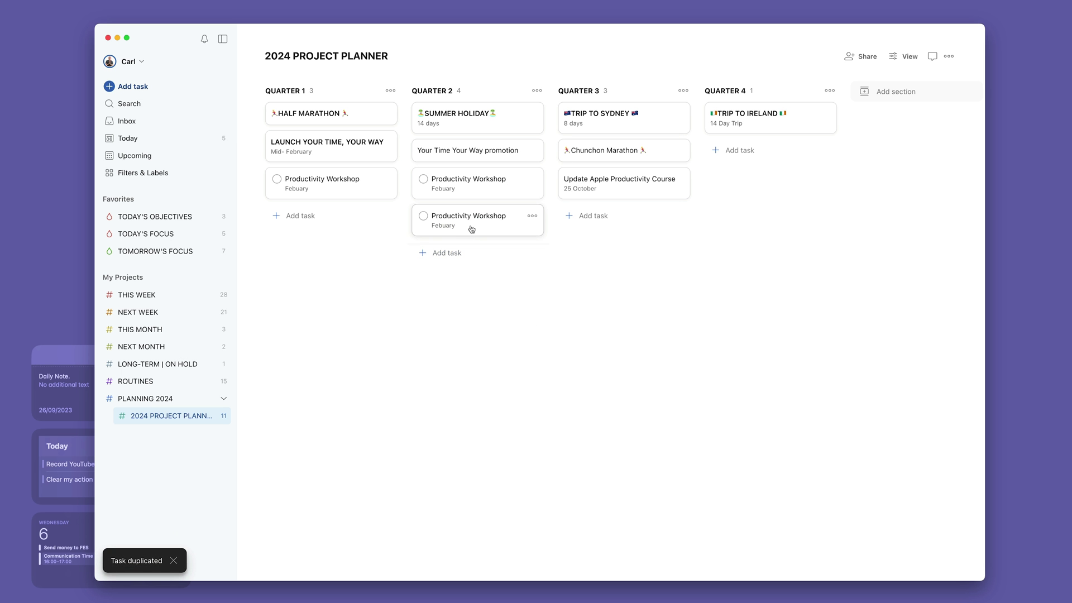
drag(473, 229, 617, 220)
click(675, 220)
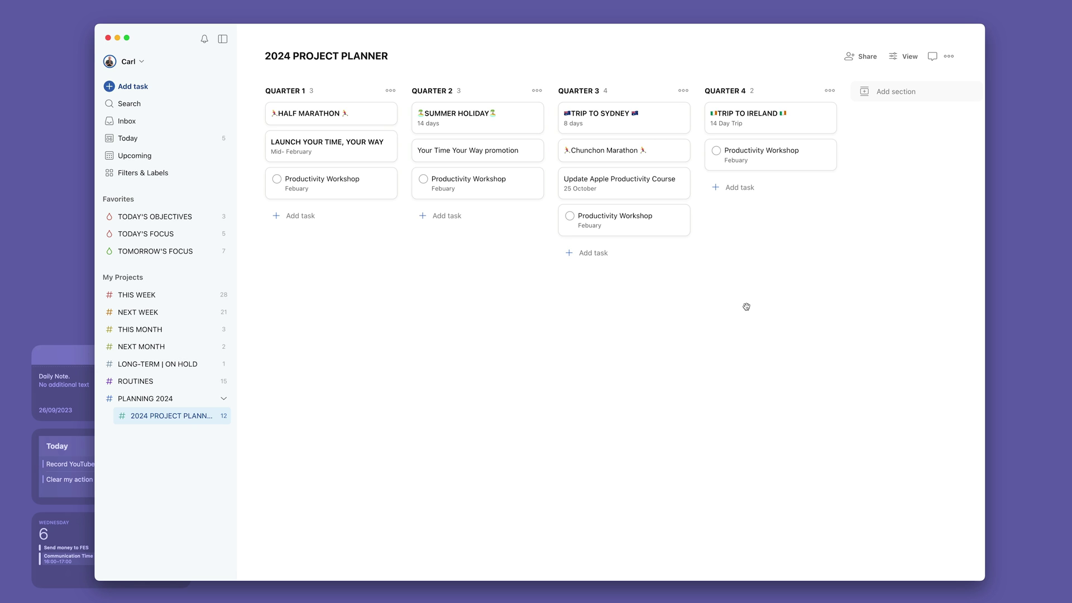
Step: Prefix the Quarter 3 Productivity Workshop title with '* ' to make it non-completable
click(610, 223)
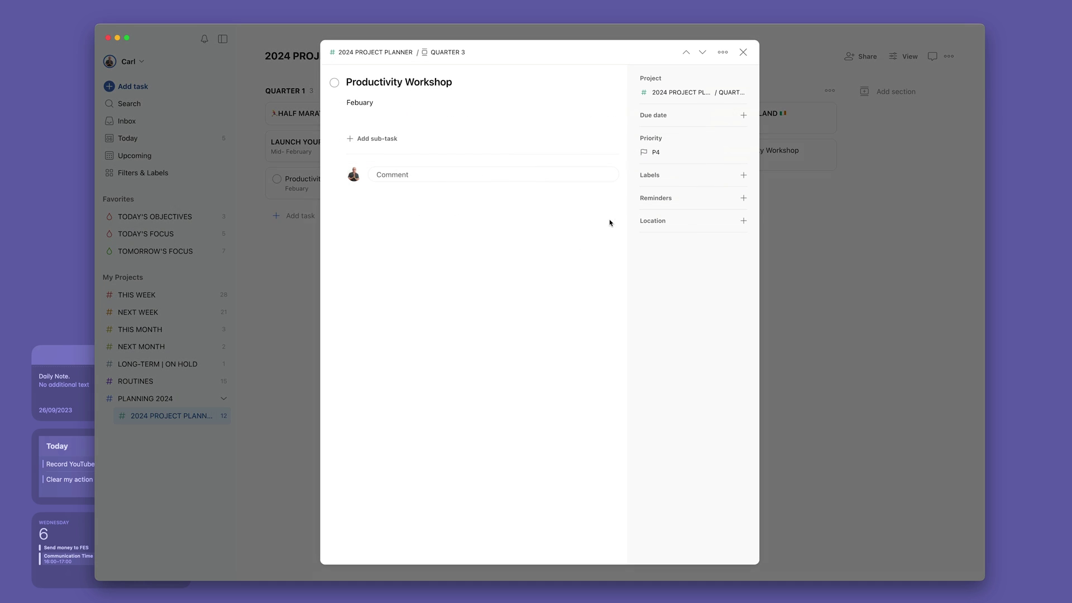
click(349, 82)
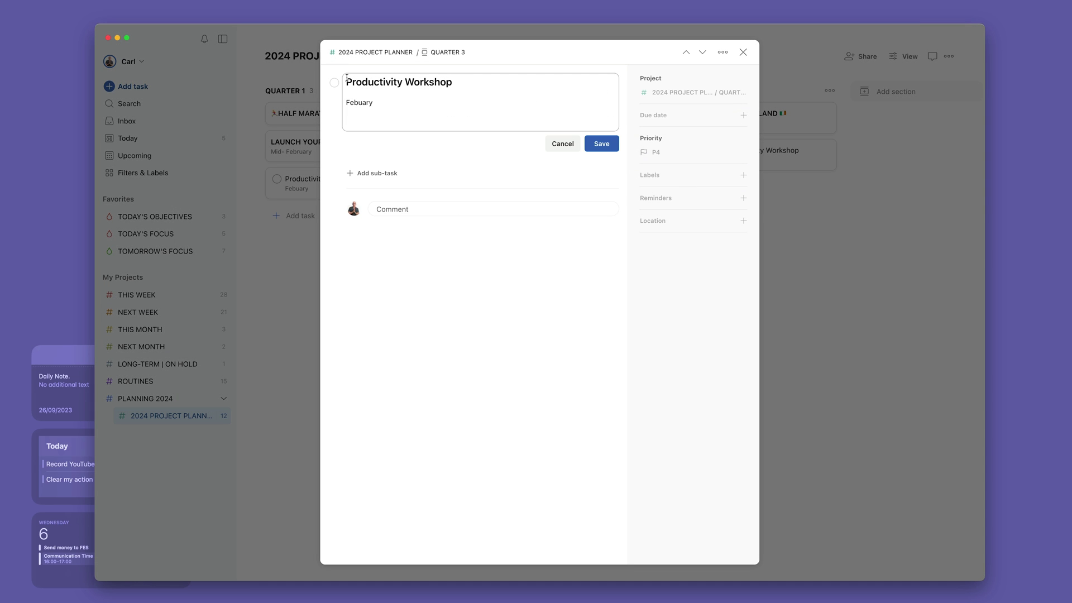
text(*)
click(610, 145)
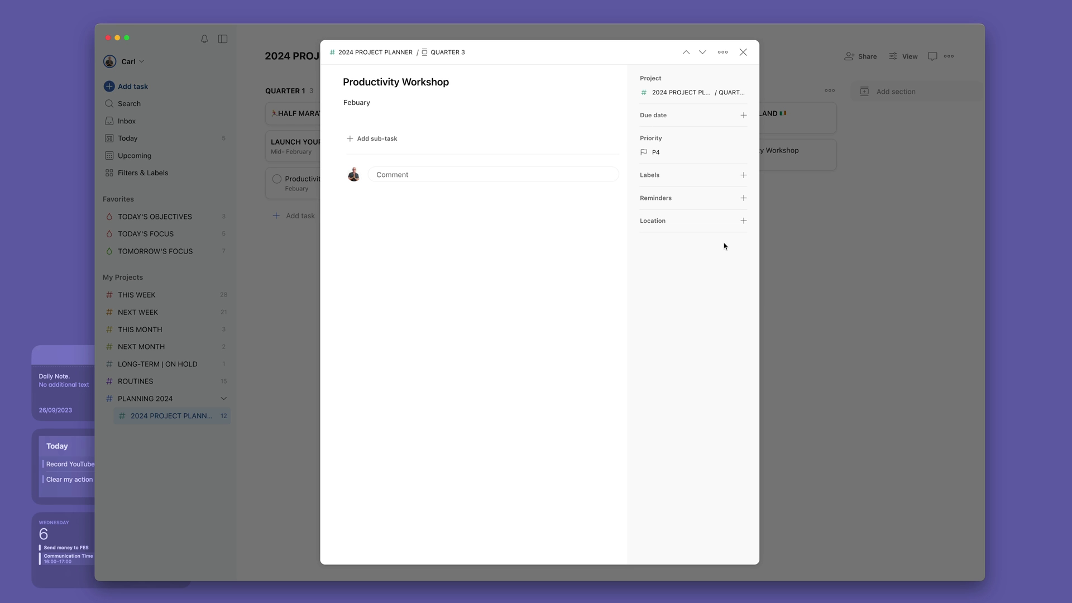
click(743, 54)
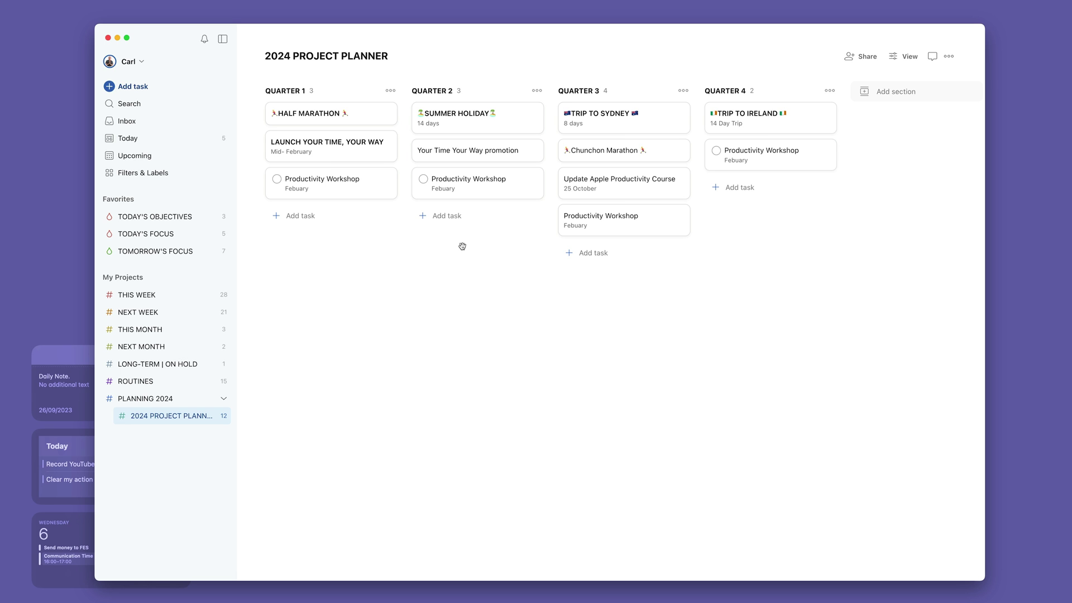
Step: Prefix the Quarter 1 Productivity Workshop title with '* ' to make it non-completable
click(317, 183)
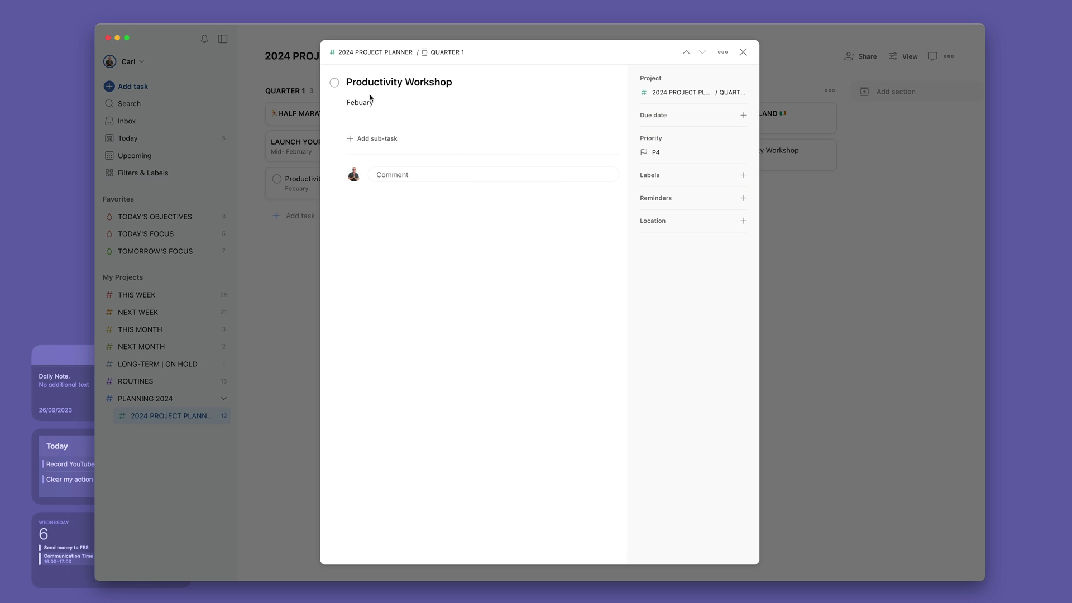
click(389, 80)
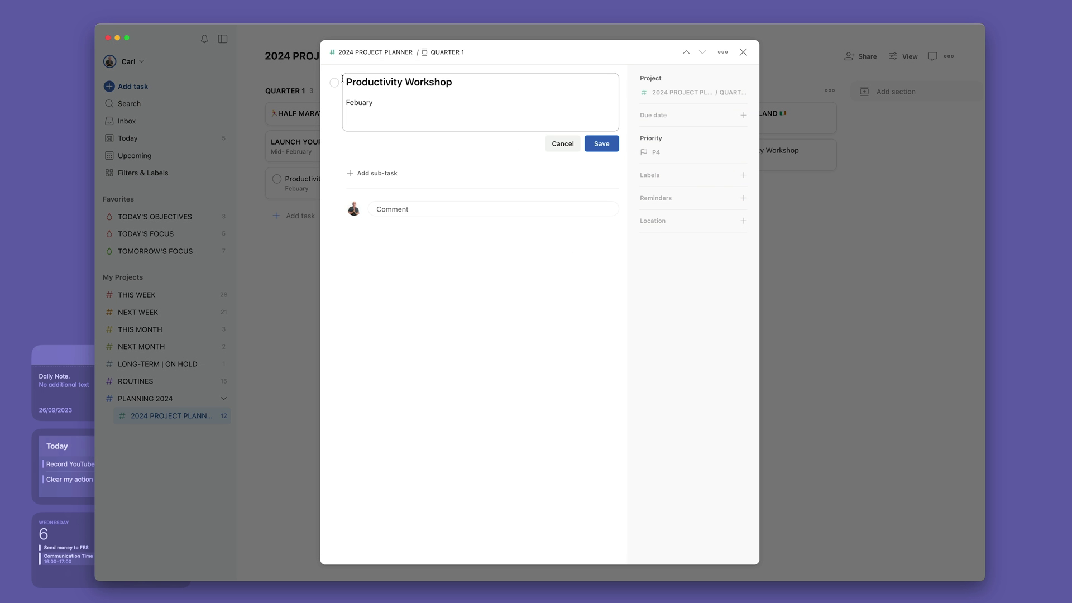
text(*)
click(602, 143)
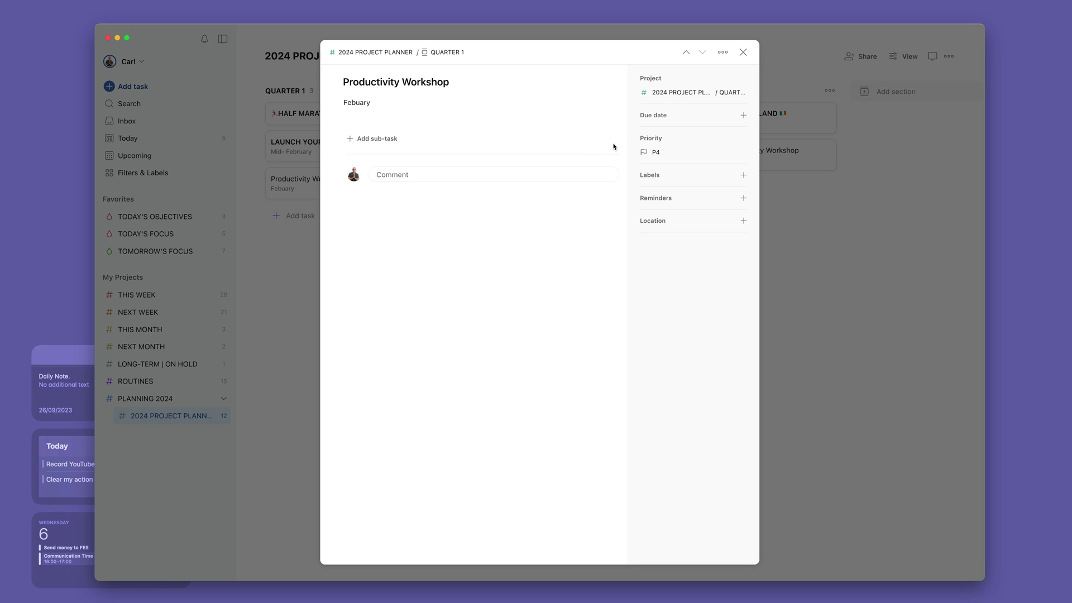
click(744, 51)
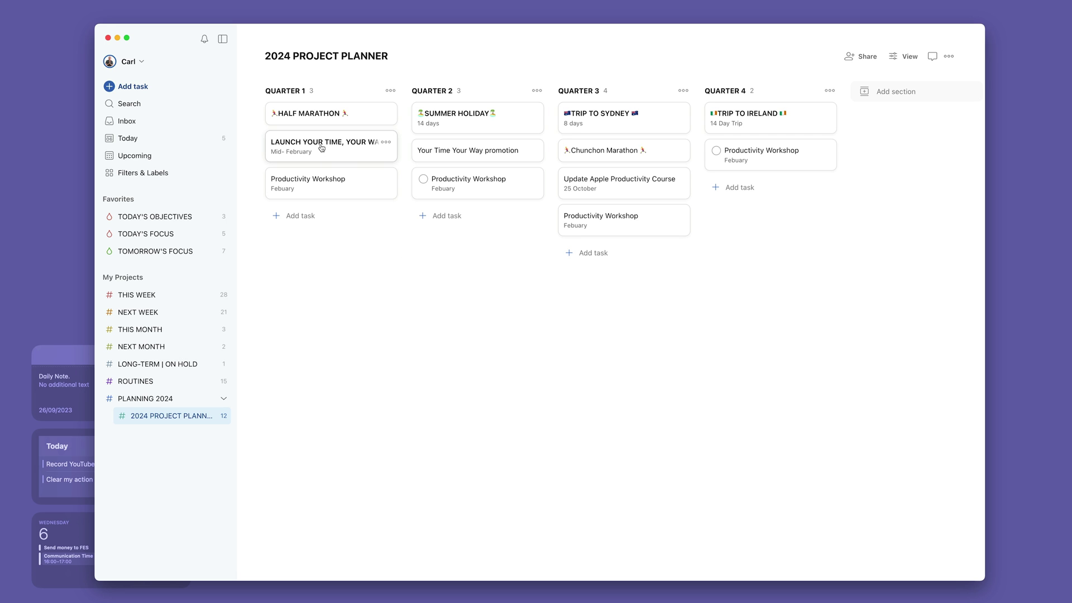
mouse_move(322, 148)
mouse_down()
mouse_move(475, 151)
mouse_move(325, 149)
mouse_up()
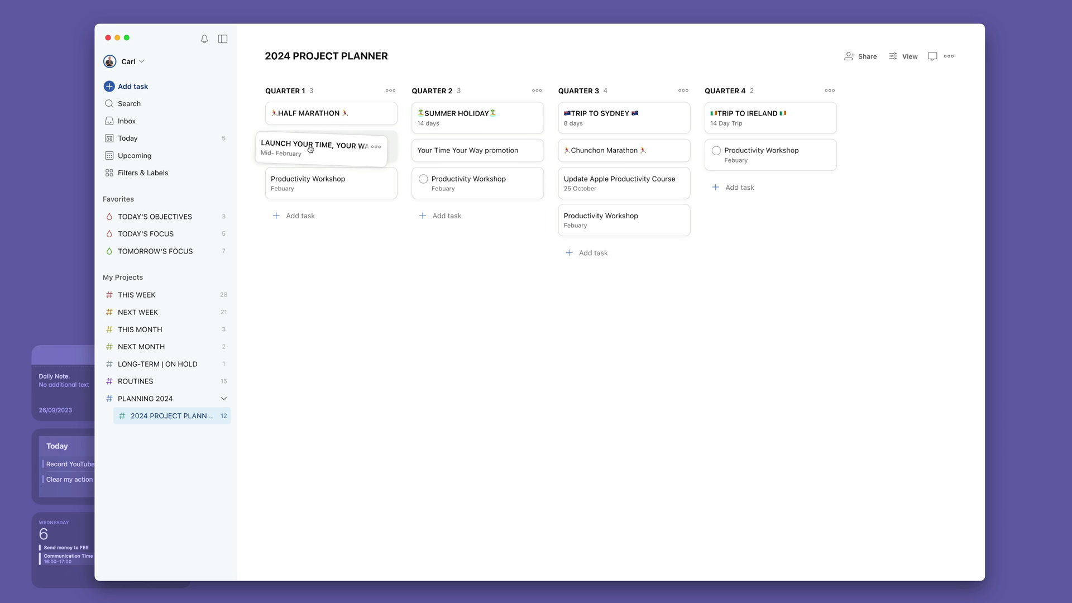
drag(314, 162, 316, 165)
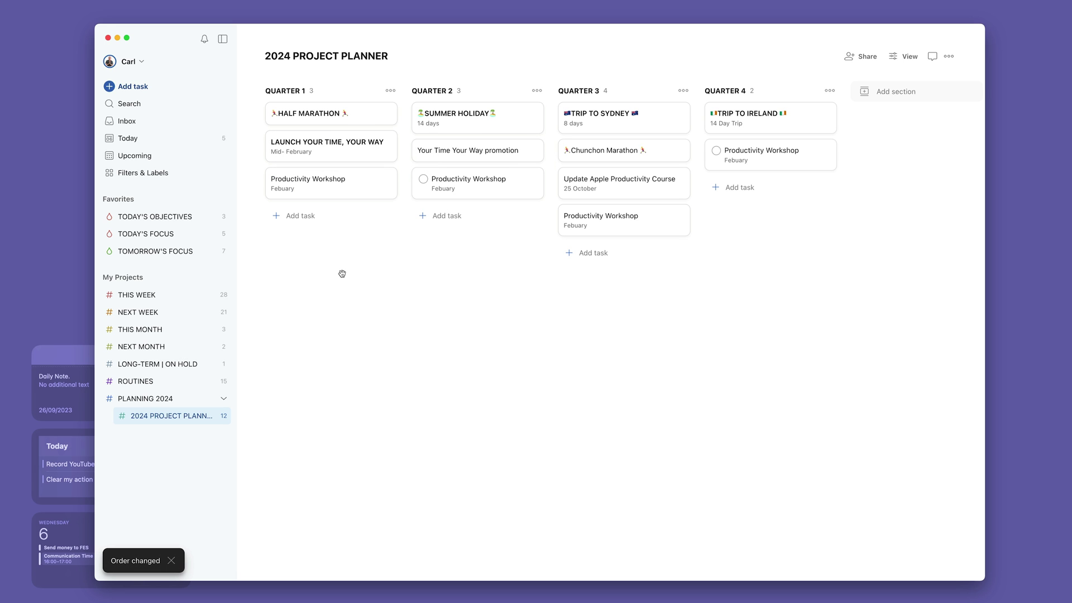